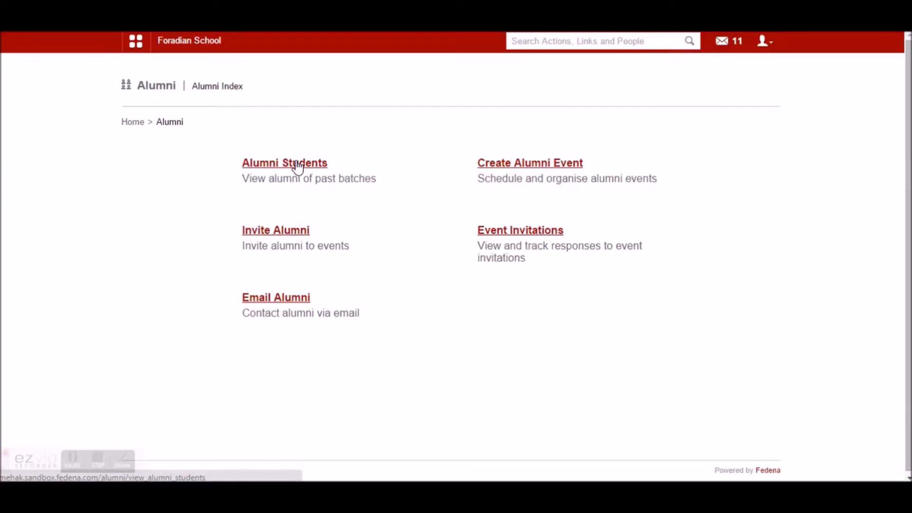
Step: Open the Batch transfer page from the batch management area of the course settings
left_click(137, 45)
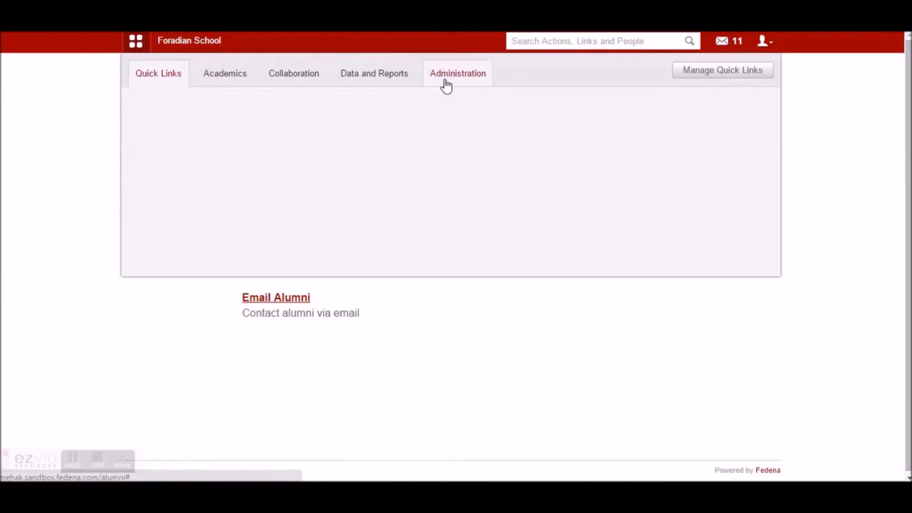
left_click(454, 80)
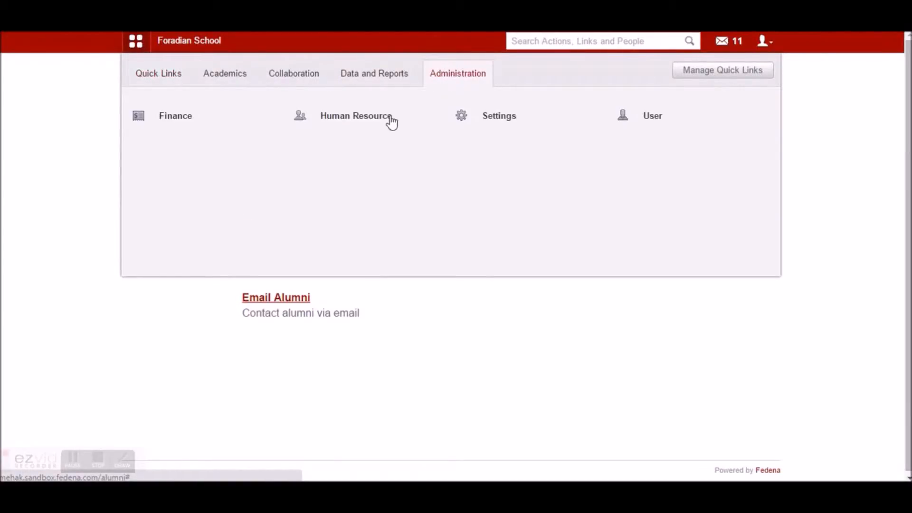
left_click(504, 117)
left_click(291, 163)
left_click(494, 165)
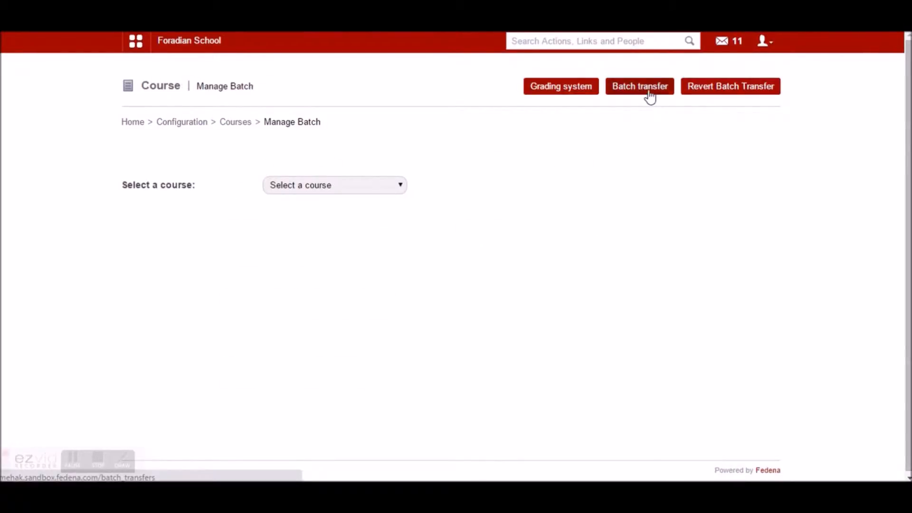
left_click(648, 92)
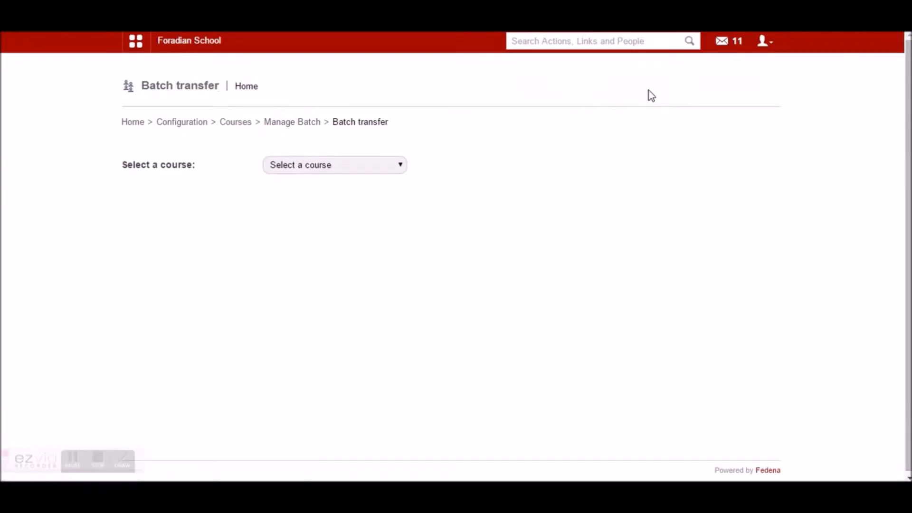
Step: Select the Upper Kindergarten course and open the graduation form for batch UKG - B 2015
left_click(321, 171)
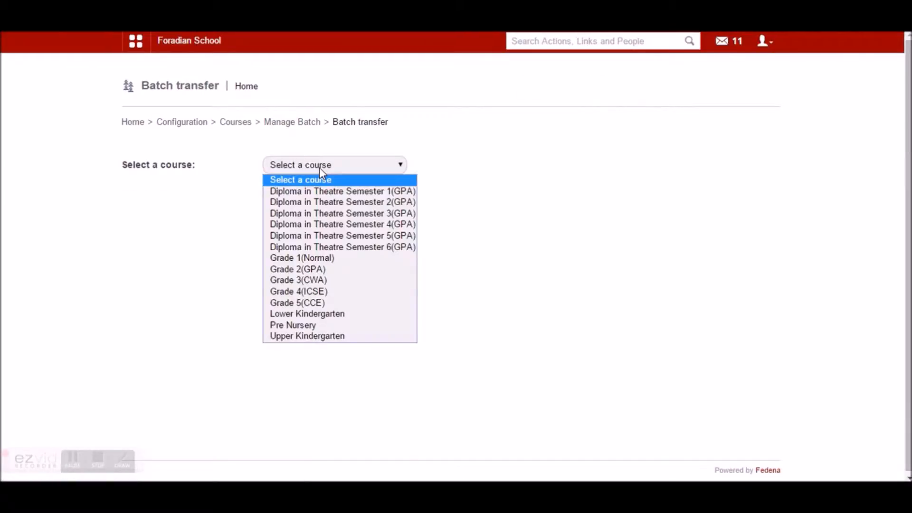
left_click(347, 338)
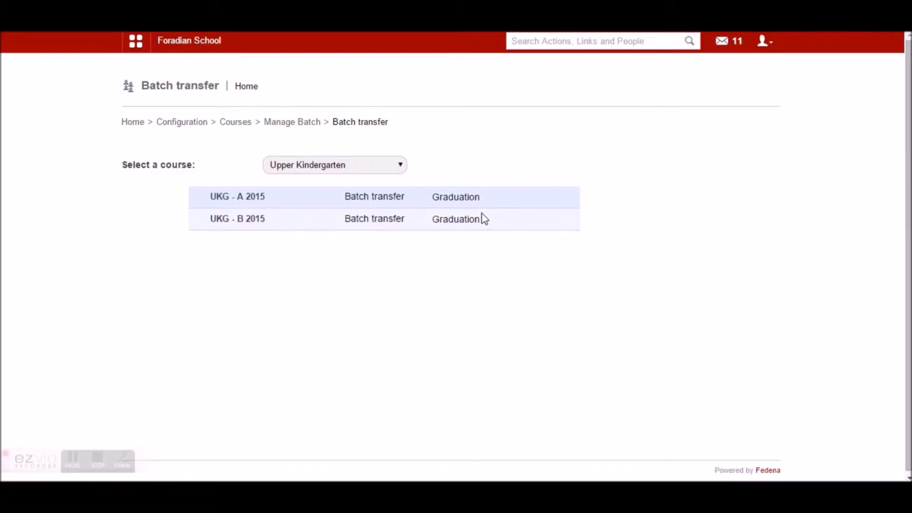
left_click(454, 225)
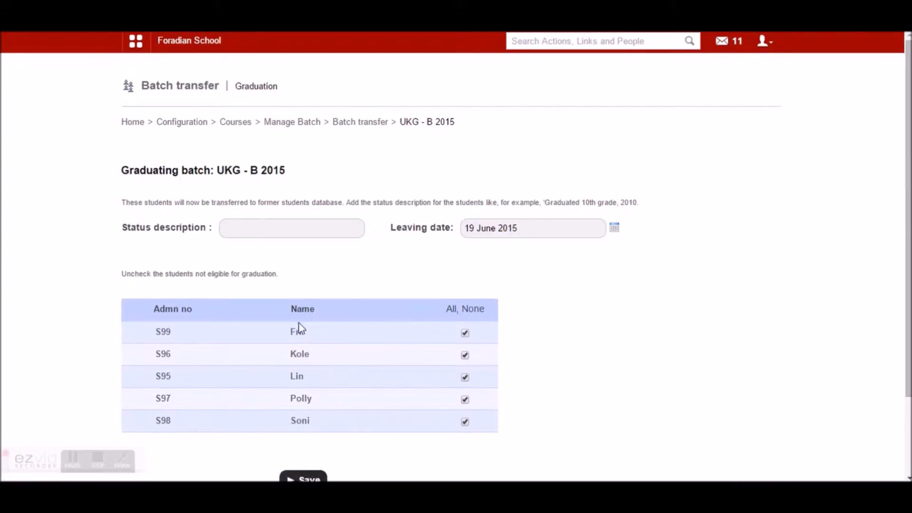
Step: Graduate all listed students of UKG - B 2015 with the status description "Completed course"
left_click(264, 226)
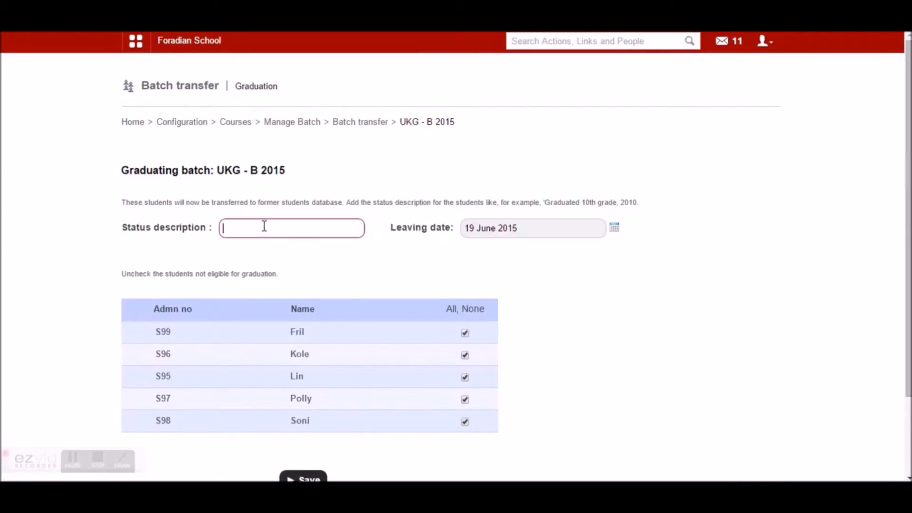
type("Completed course")
scroll(528, 245, "down", 2)
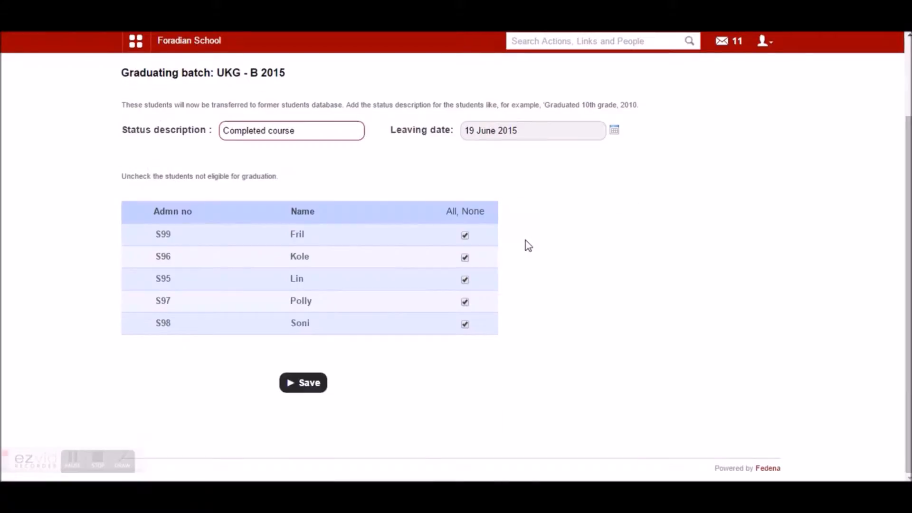
left_click(317, 386)
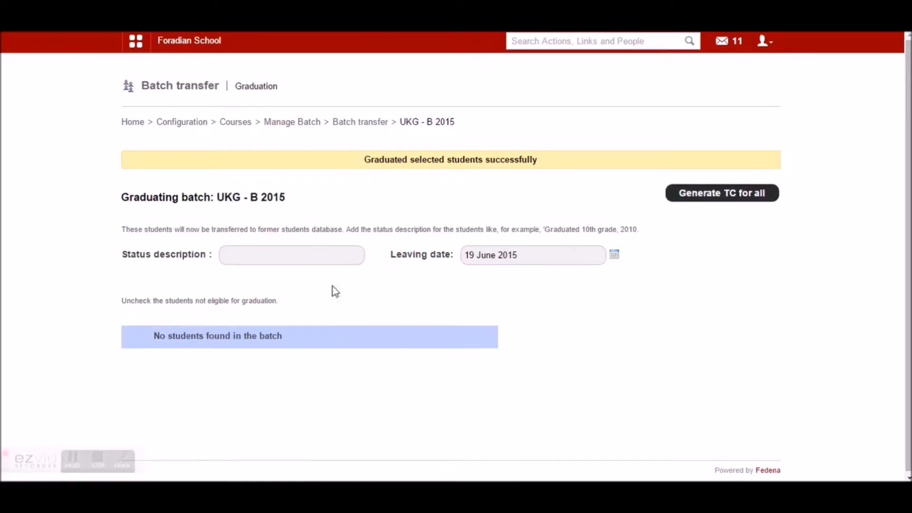
Step: View the Former students details report to check the graduated students
left_click(136, 41)
left_click(367, 74)
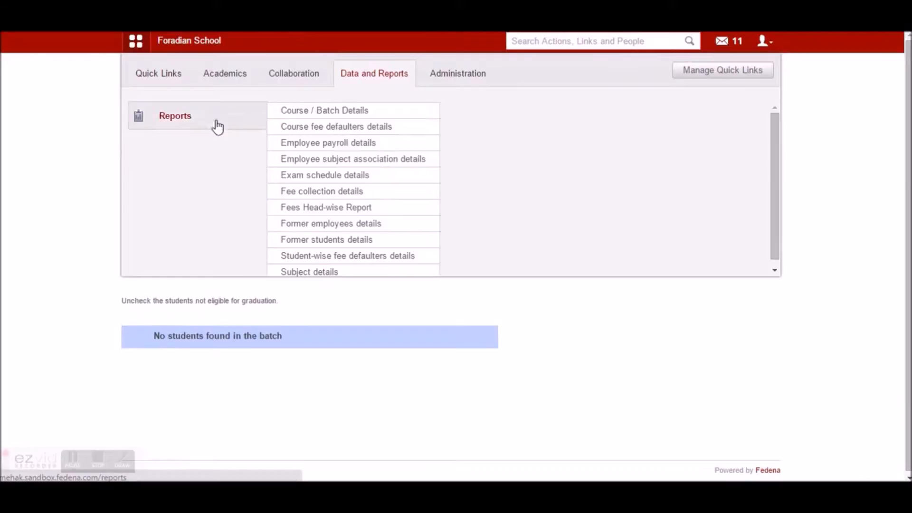
left_click(198, 117)
left_click(374, 279)
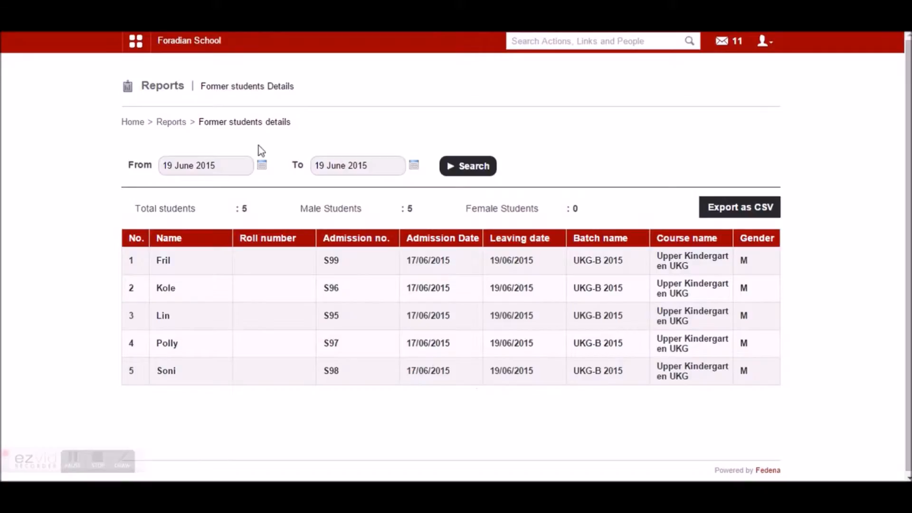
Step: Open the Alumni Students page of the Alumni module
left_click(141, 47)
left_click(315, 77)
left_click(175, 119)
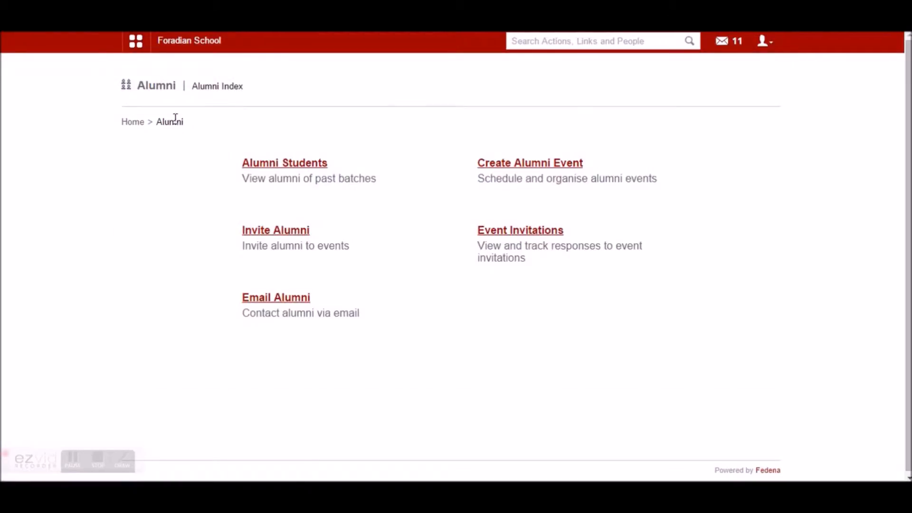
left_click(287, 166)
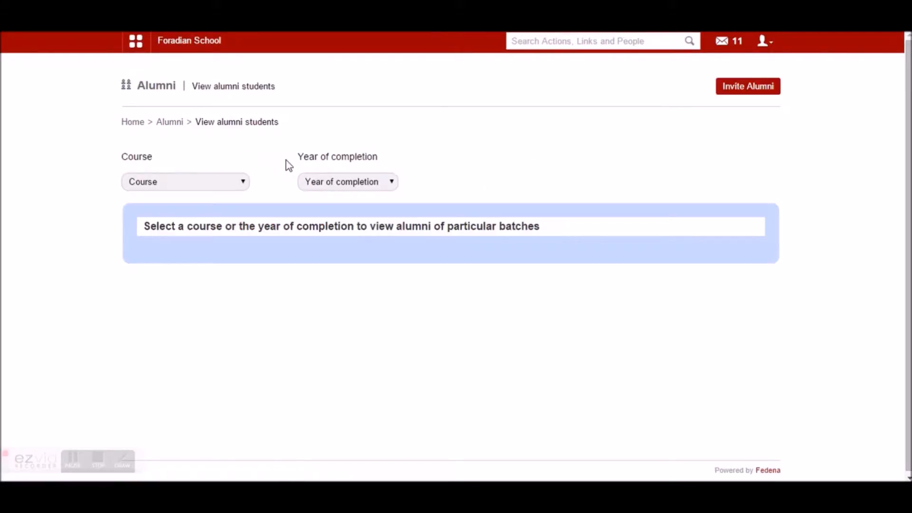
Step: Show the alumni of all available Upper Kindergarten batches with 2016 as year of completion
left_click(237, 185)
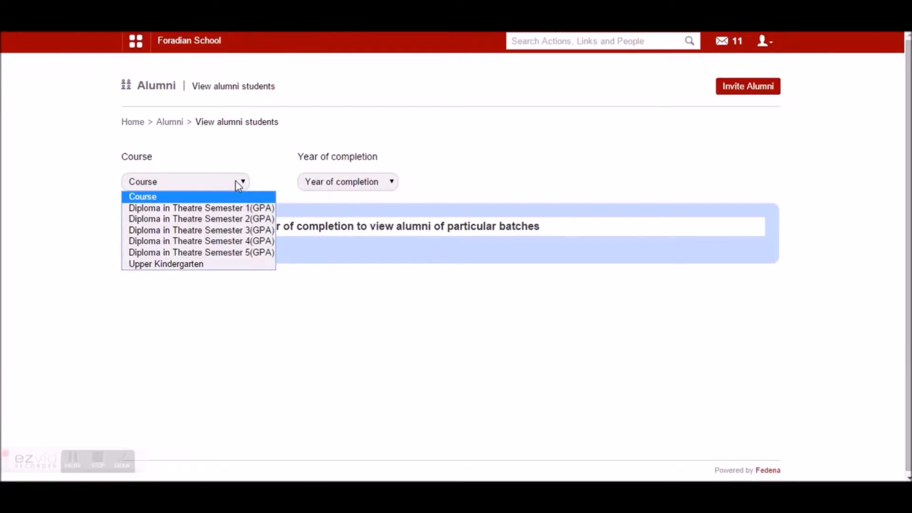
left_click(235, 265)
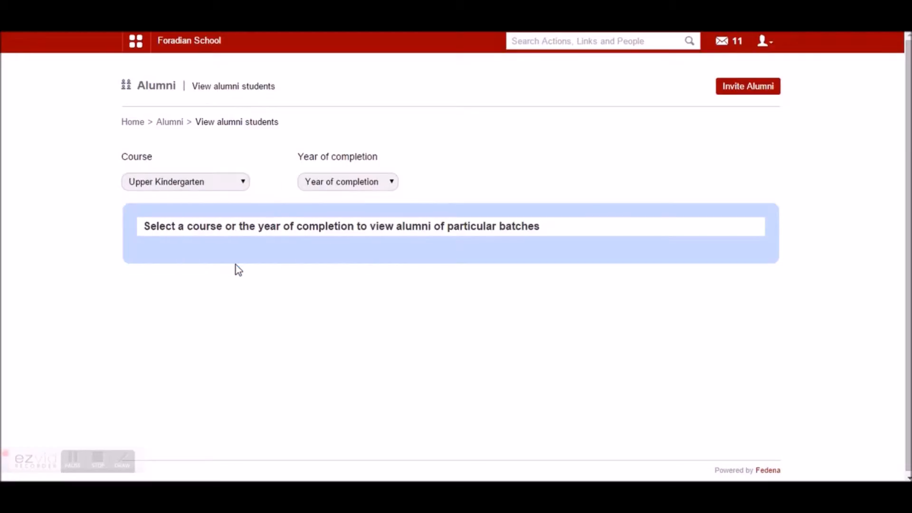
left_click(345, 183)
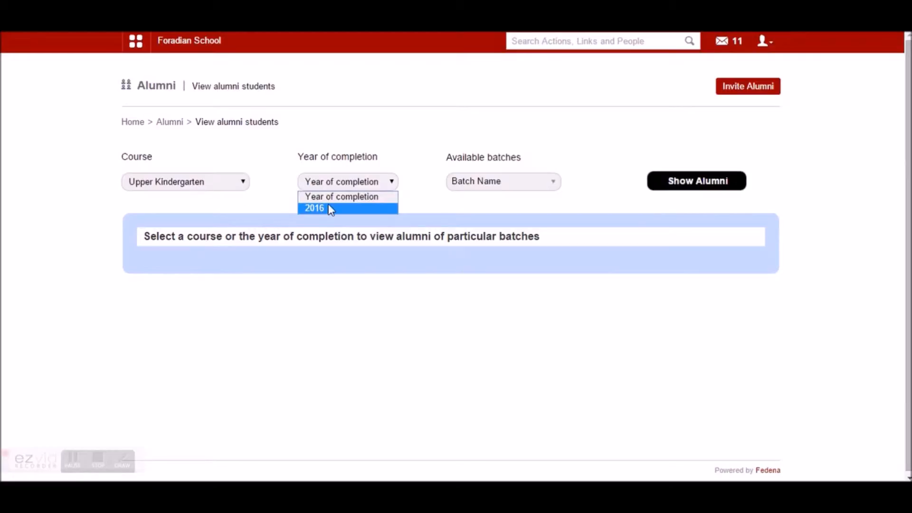
left_click(329, 207)
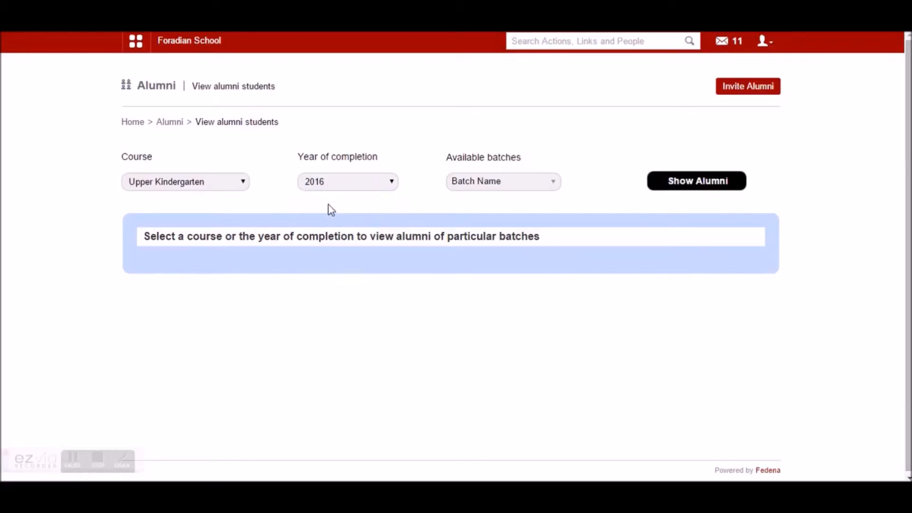
left_click(506, 189)
left_click(494, 201)
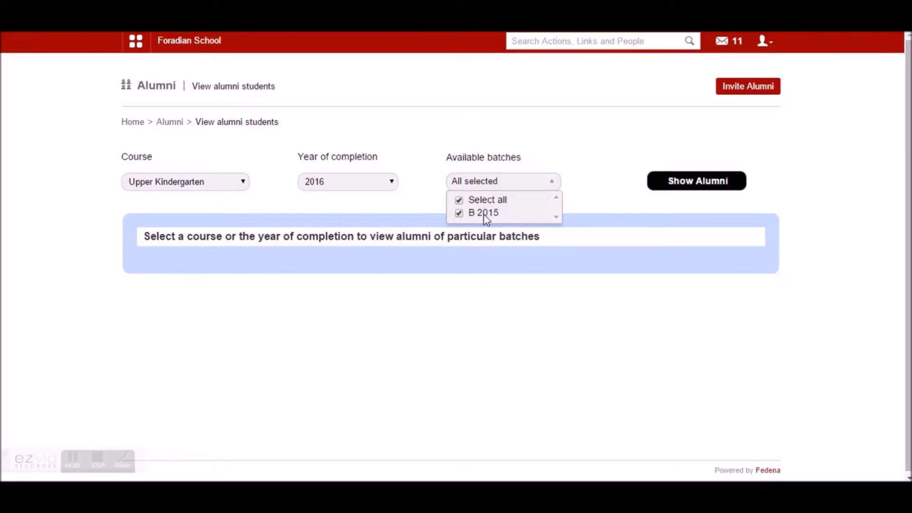
left_click(691, 188)
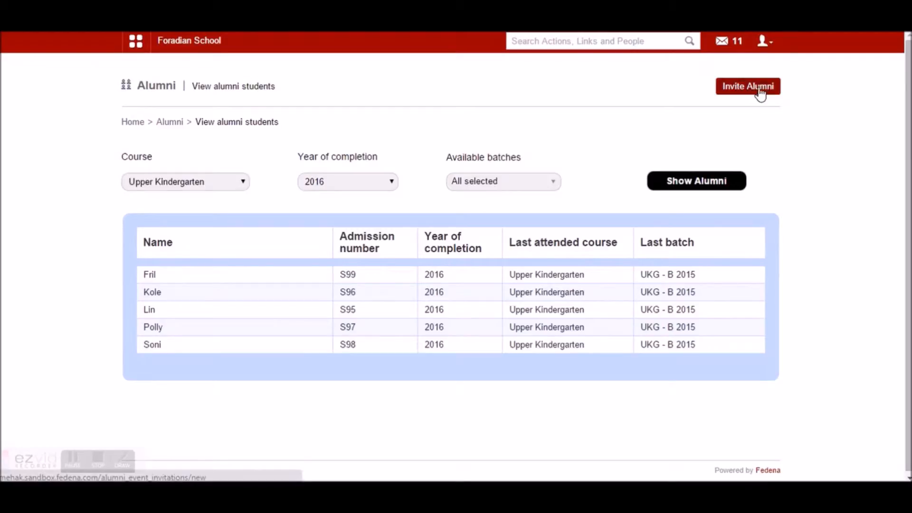
Step: Return to the Alumni index and start a new alumni event titled "Event 1"
left_click(169, 124)
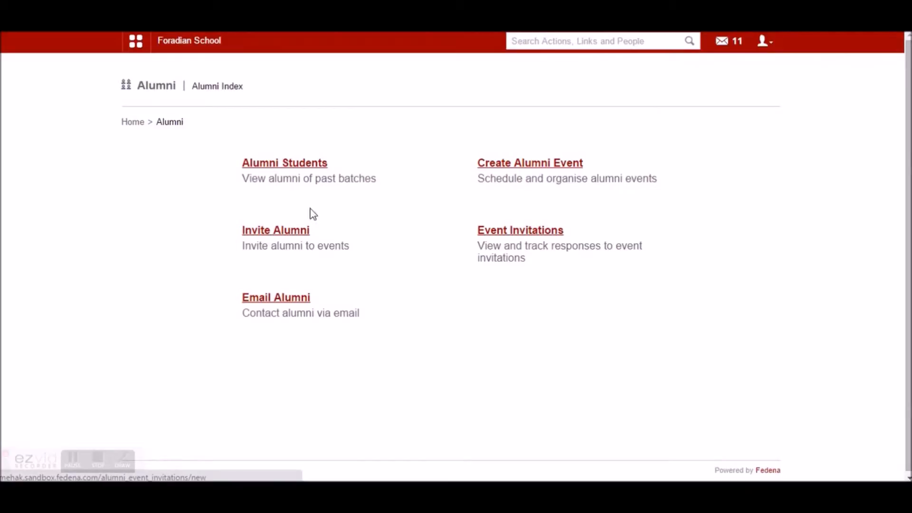
left_click(529, 164)
left_click(440, 89)
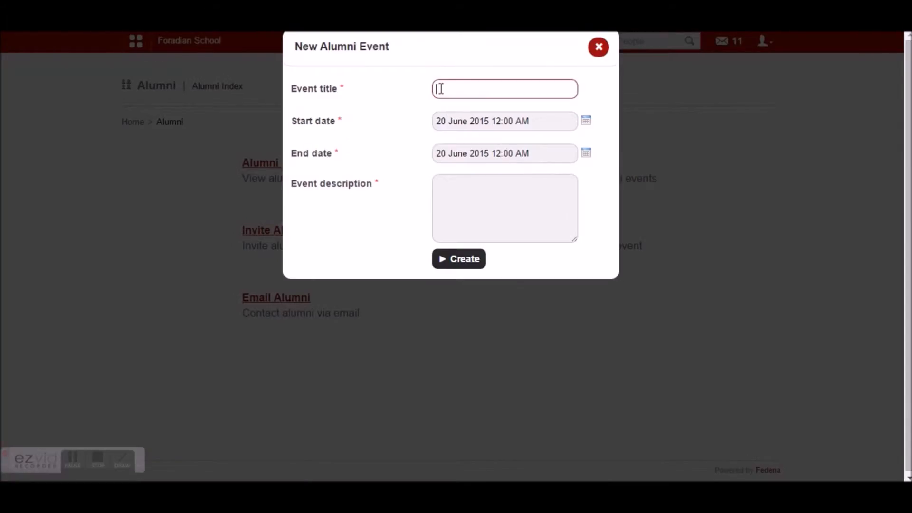
type("Event 1")
Step: Keep the default start and end dates, enter "Event 1" as the event description and create the event
left_click(503, 121)
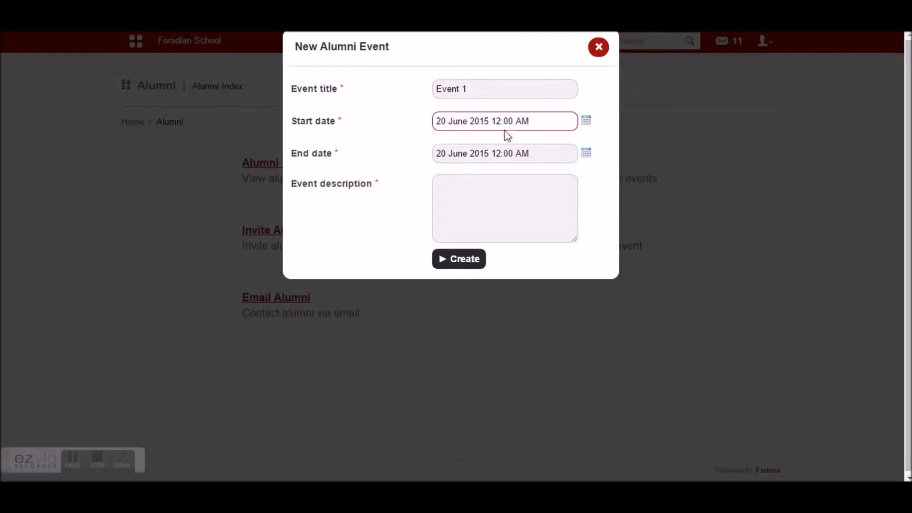
left_click(512, 151)
left_click(503, 125)
left_click(585, 122)
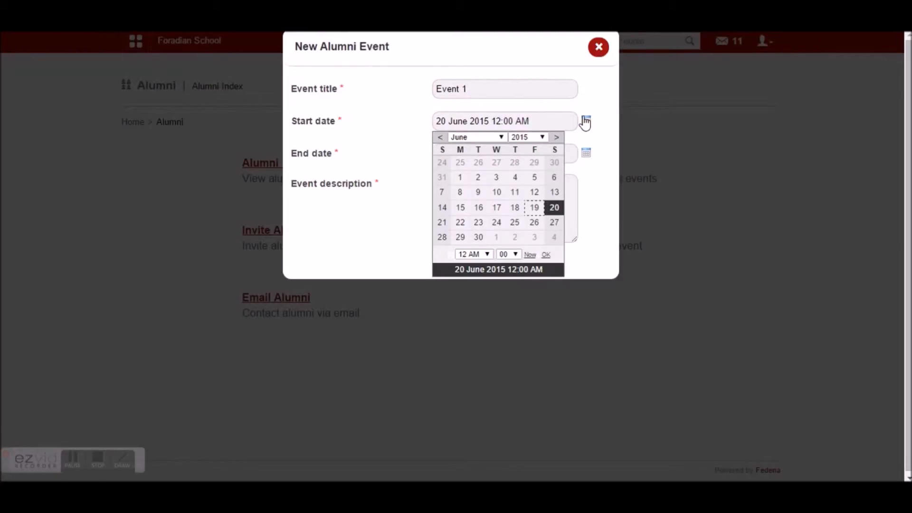
left_click(572, 198)
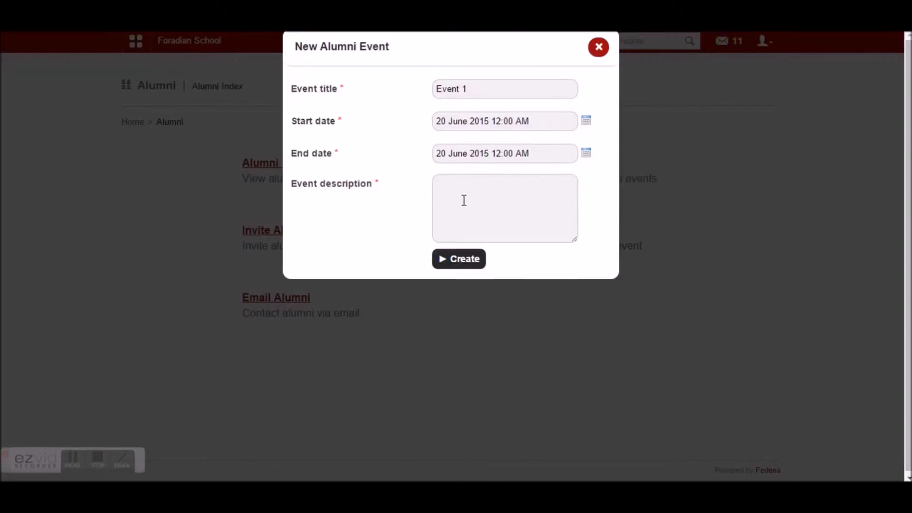
type("Event 1")
left_click(472, 260)
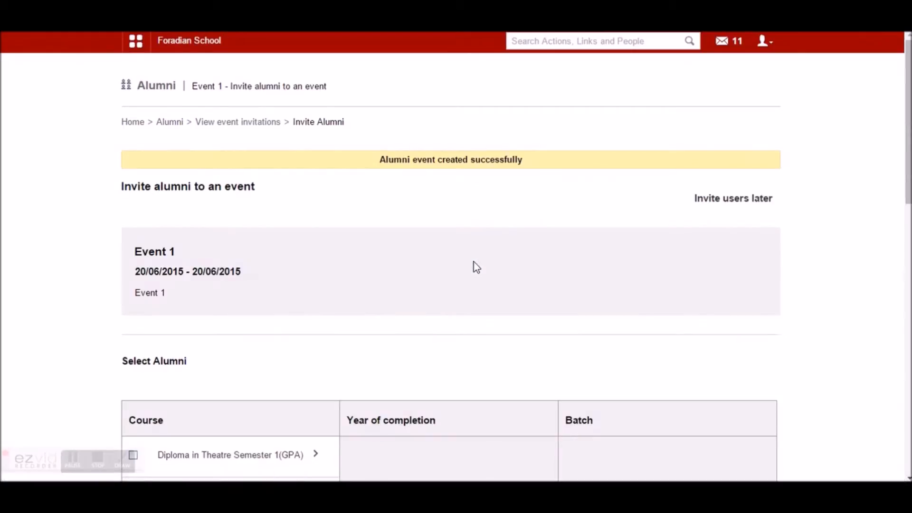
Step: Look through the Event 1 invitation form, including its alumni selection, message and organiser sections, and choose to invite users later
scroll(456, 266, "down", 2)
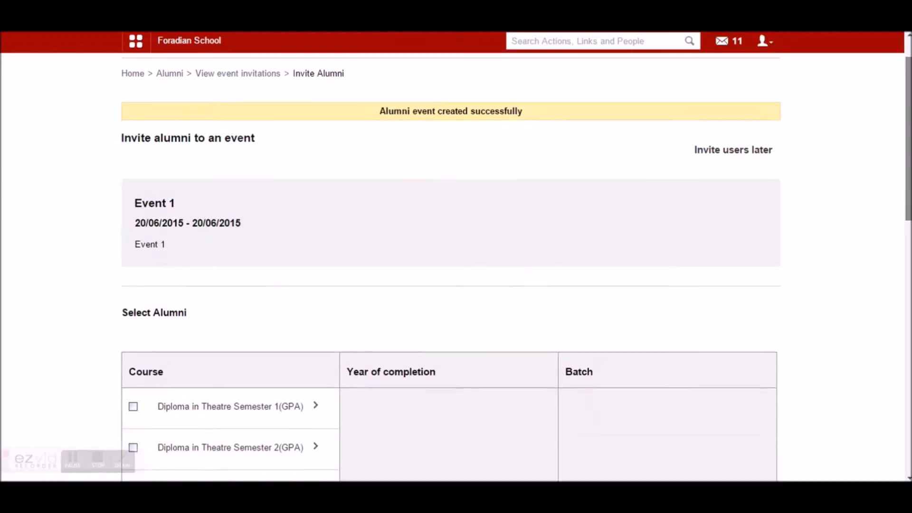
scroll(456, 266, "up", 1)
scroll(185, 135, "down", 4)
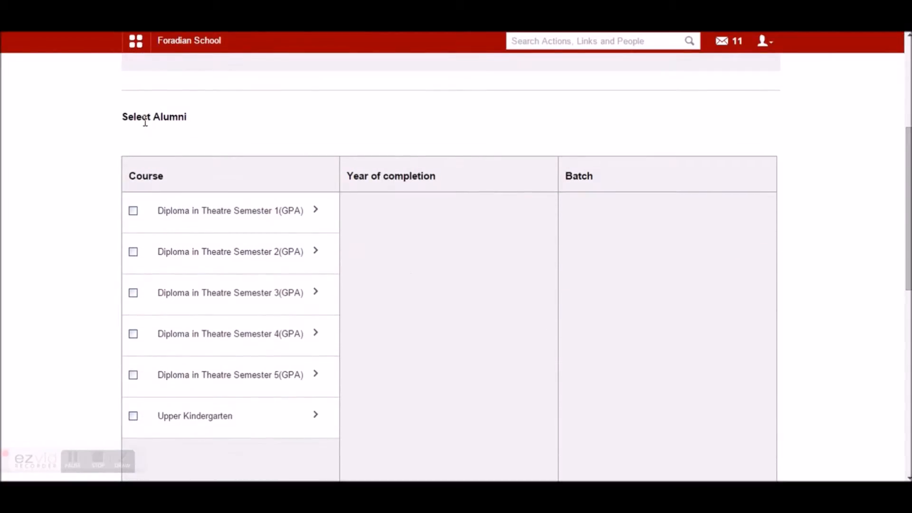
left_click_drag(908, 252, 904, 438)
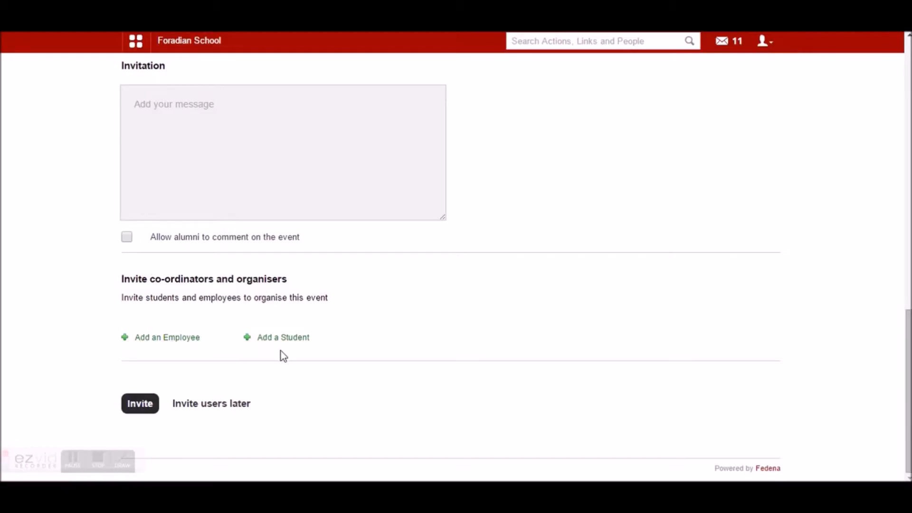
left_click_drag(907, 383, 855, 123)
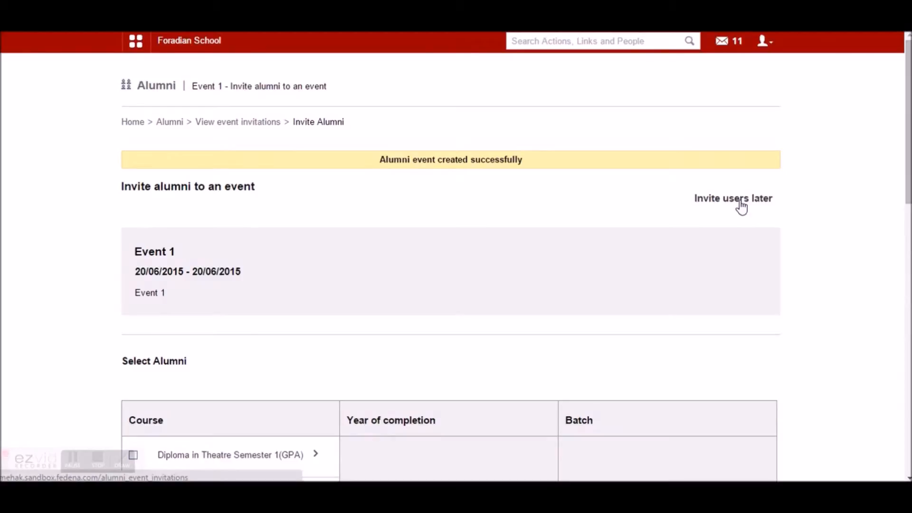
left_click(741, 200)
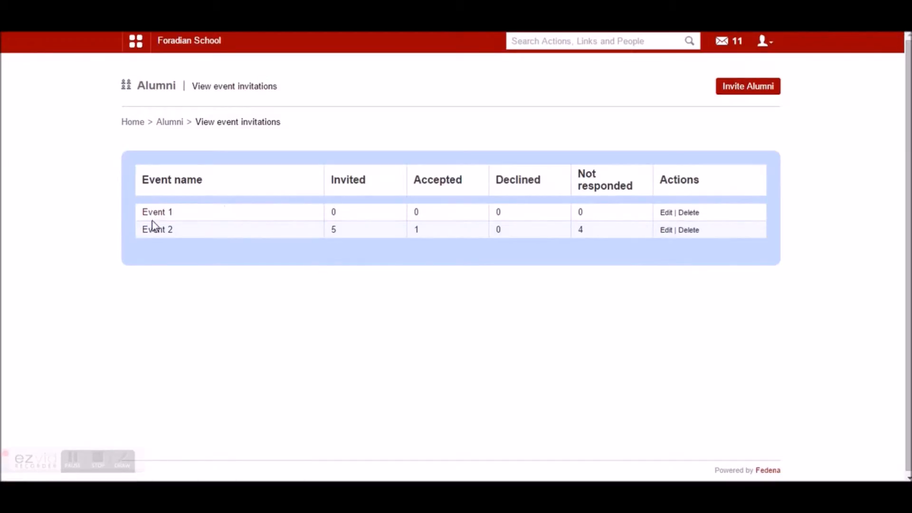
Step: Choose Event 1 on the Invite Alumni page and open its invitation form
left_click(170, 122)
left_click(270, 230)
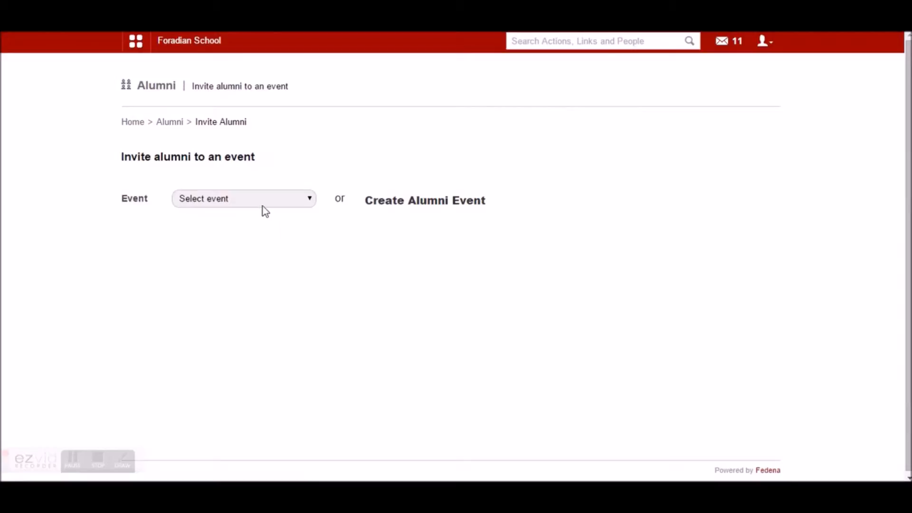
left_click(261, 201)
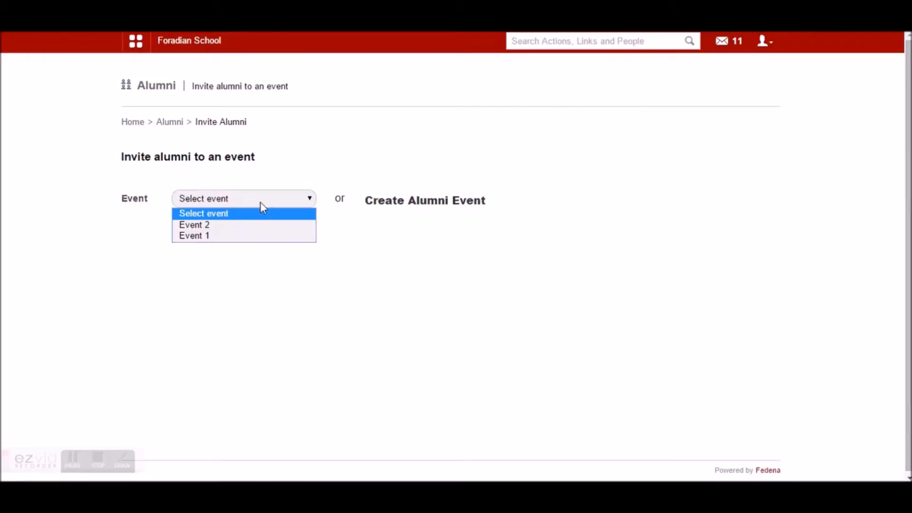
left_click(250, 237)
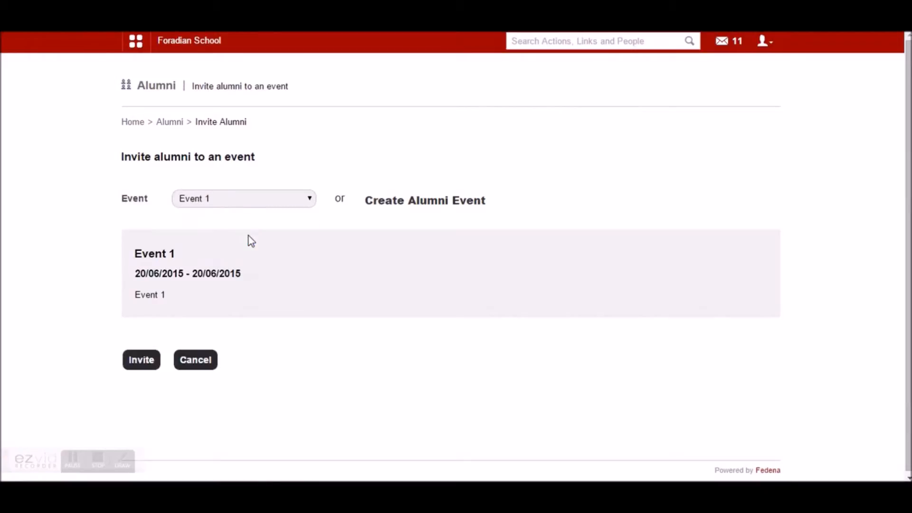
left_click(142, 361)
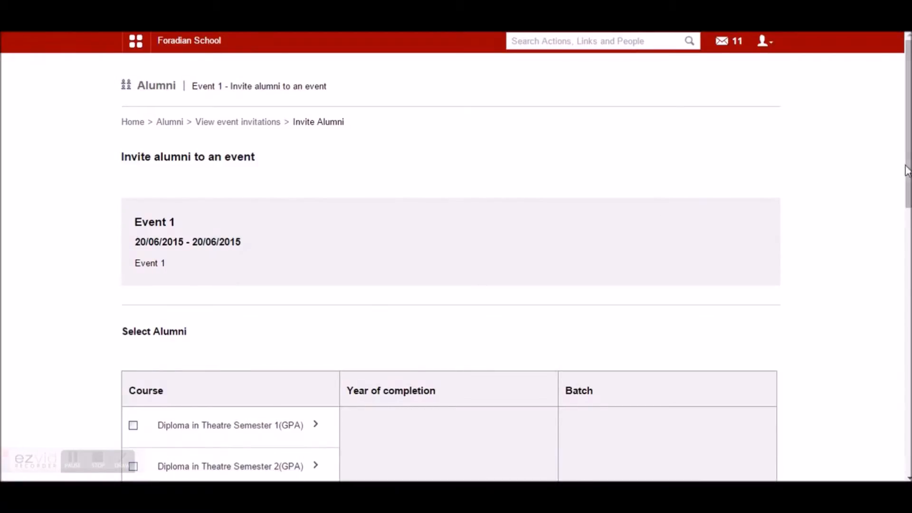
Step: Select the Upper Kindergarten alumni for the invitation, with year of completion 2016 and batch B 2015
left_click_drag(908, 181, 905, 270)
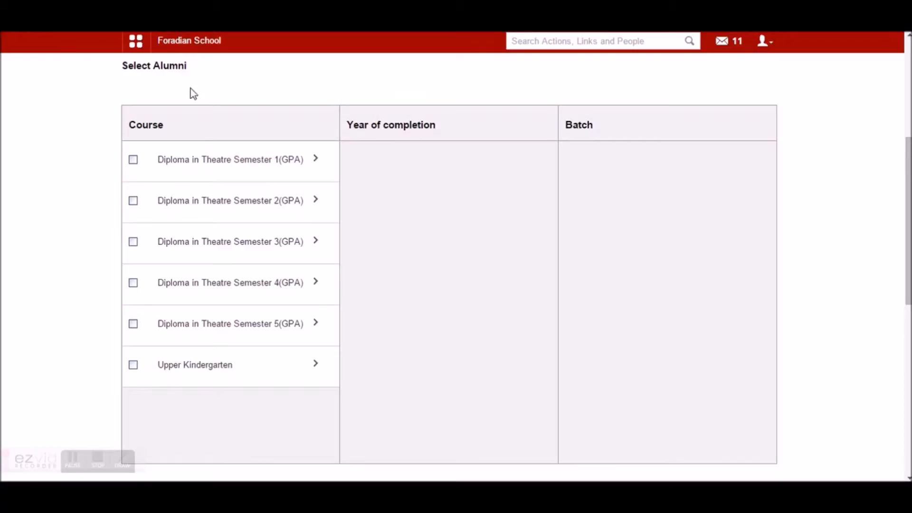
left_click(194, 372)
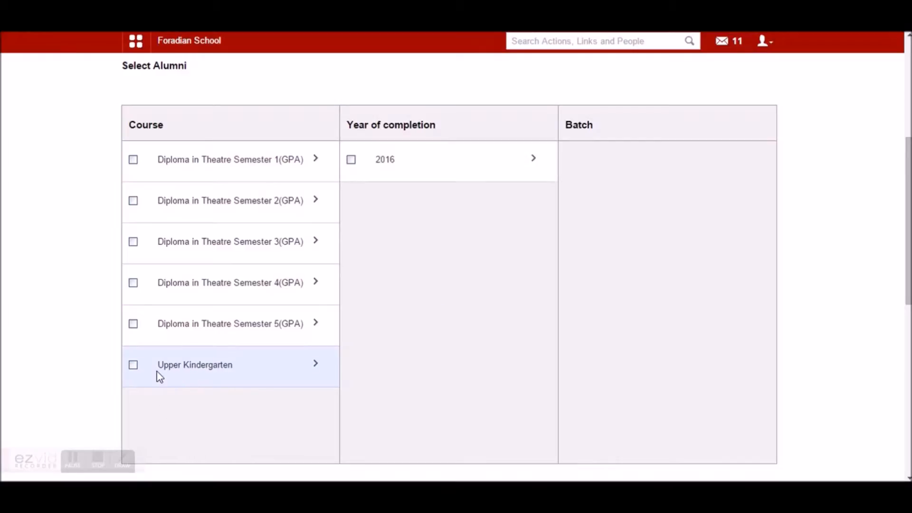
left_click(392, 163)
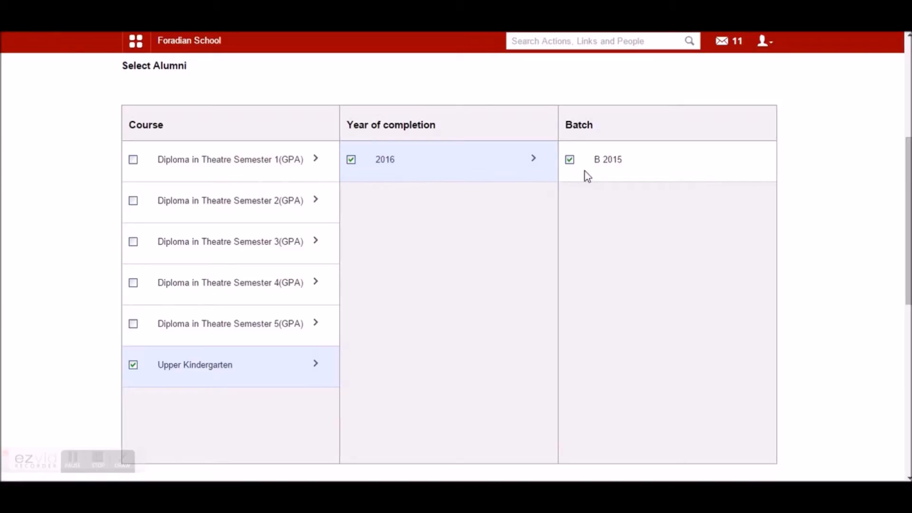
left_click_drag(909, 208, 909, 211)
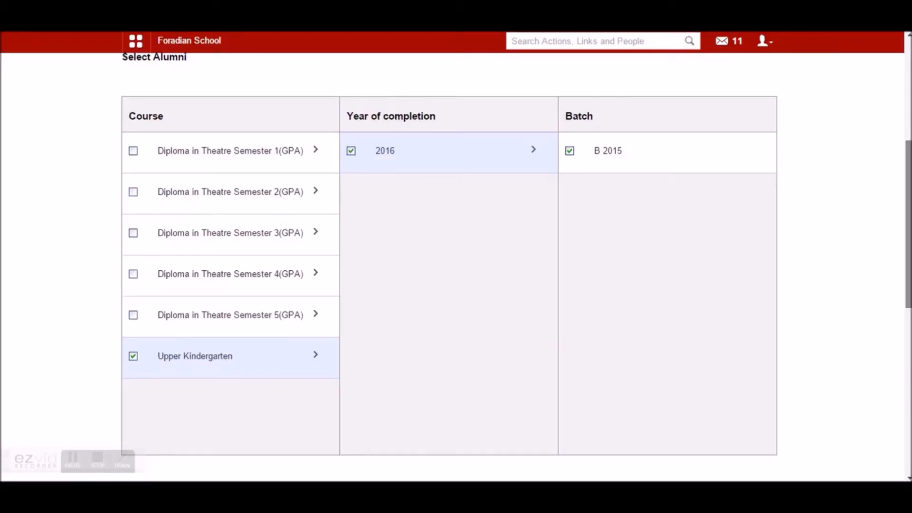
Step: Enter the invitation message "Hi, All are invited for the re union." and allow alumni to comment on the event
left_click_drag(908, 211, 907, 321)
left_click(202, 274)
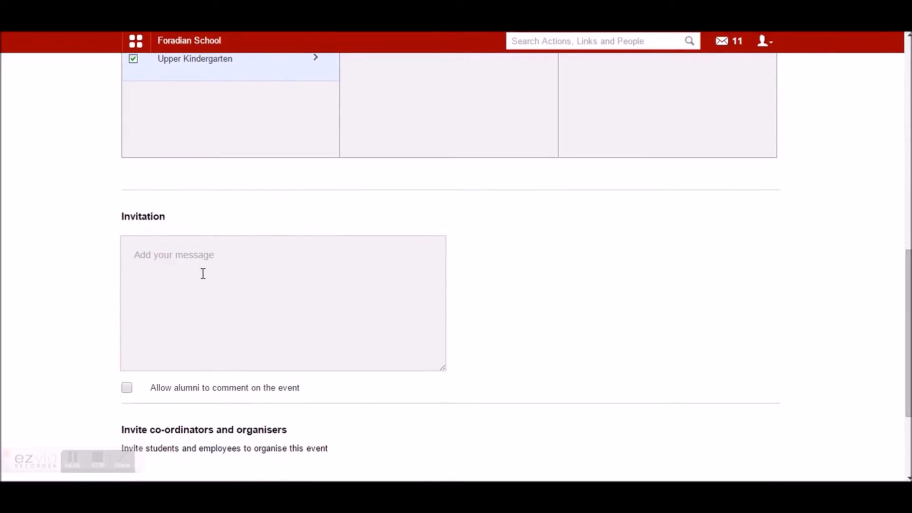
scroll(202, 274, "up", 5)
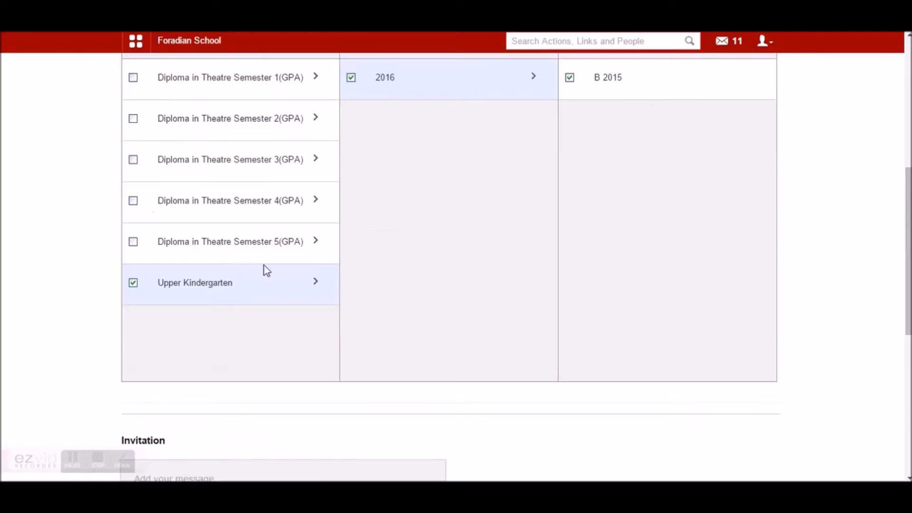
scroll(184, 343, "down", 5)
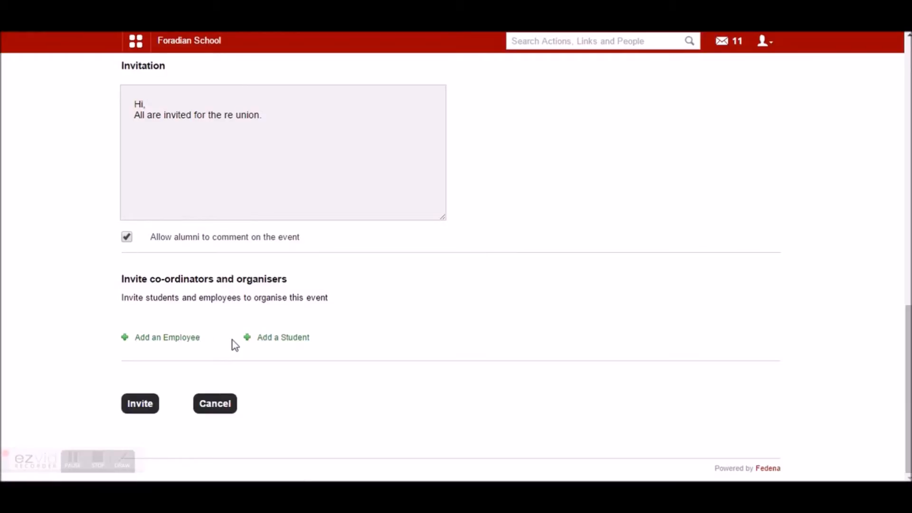
Step: Choose two employees from the English department and add them as event organisers
left_click(163, 339)
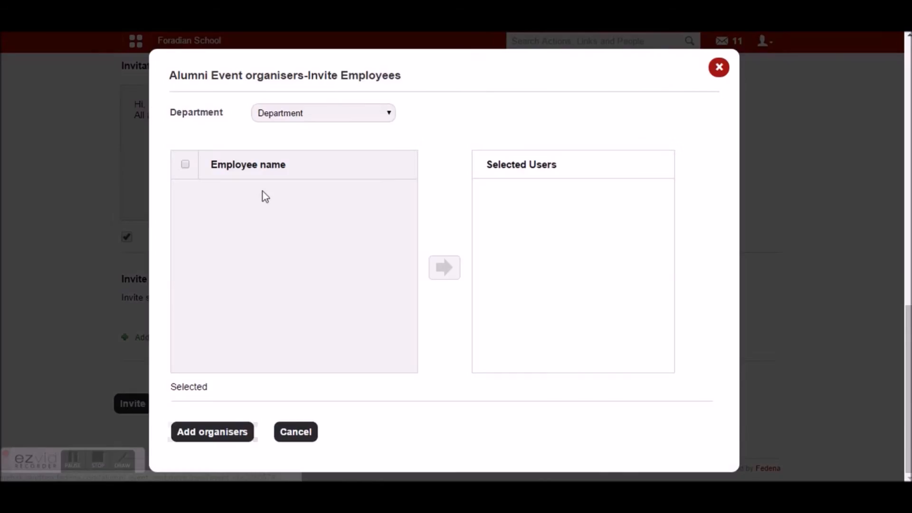
left_click(186, 165)
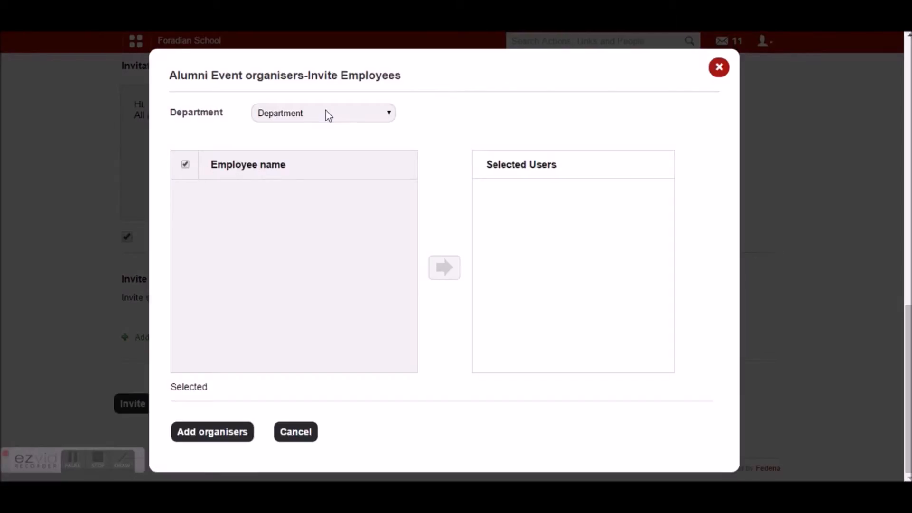
left_click(327, 116)
left_click(306, 153)
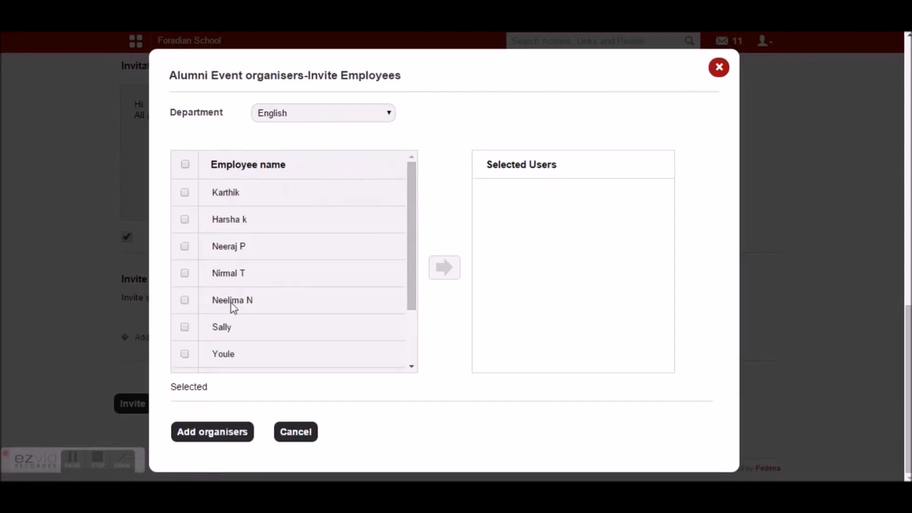
left_click(185, 354)
left_click(444, 268)
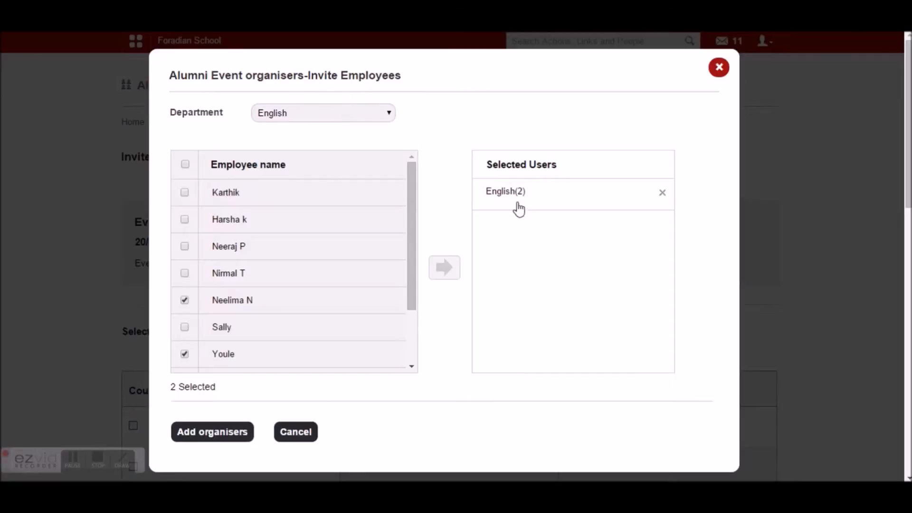
left_click(216, 434)
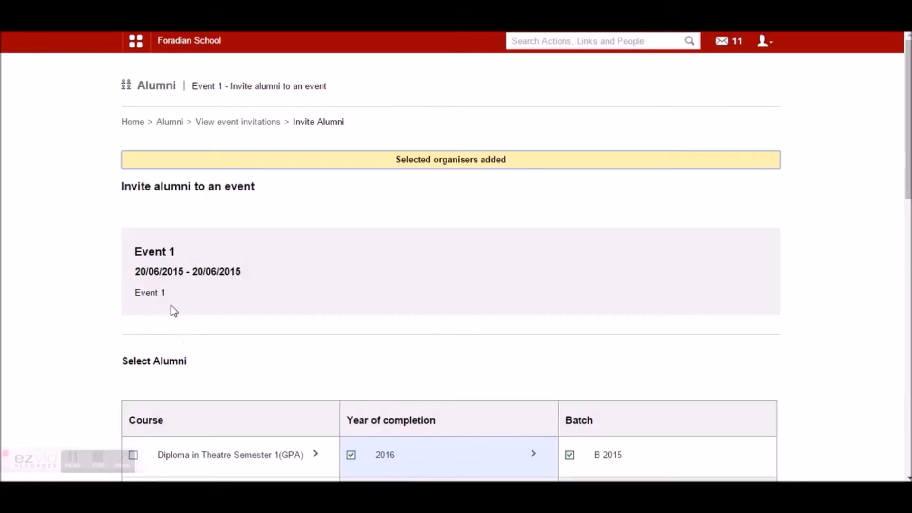
Step: Choose the first two students of Grade 5(CCE), batch A(2015-2016), and add them as event organisers
scroll(197, 333, "down", 10)
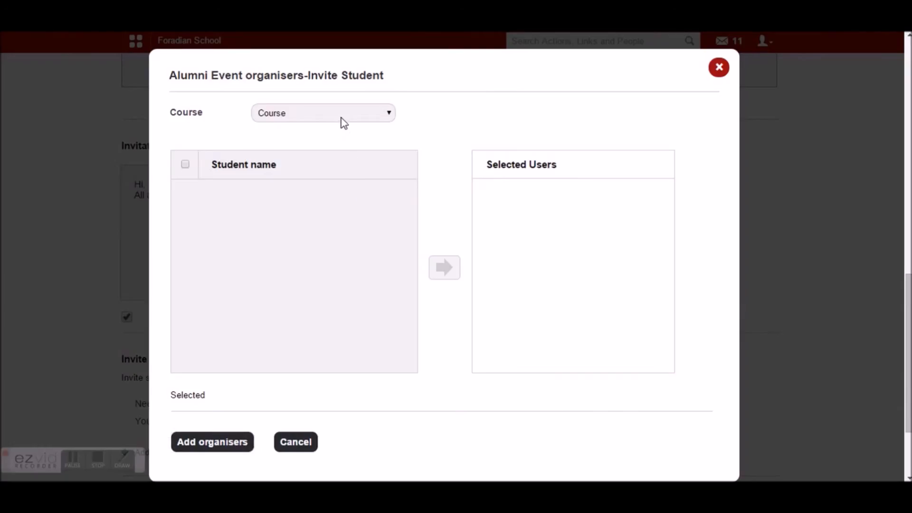
left_click(340, 120)
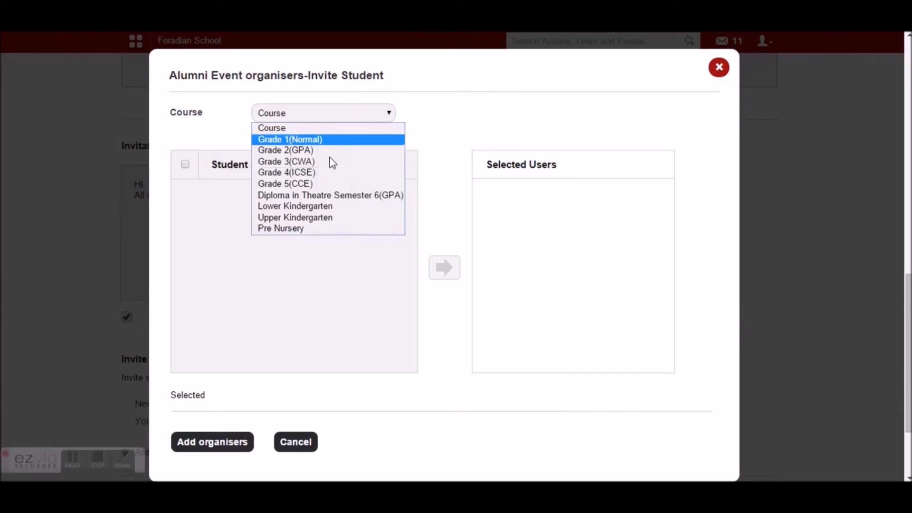
left_click(306, 184)
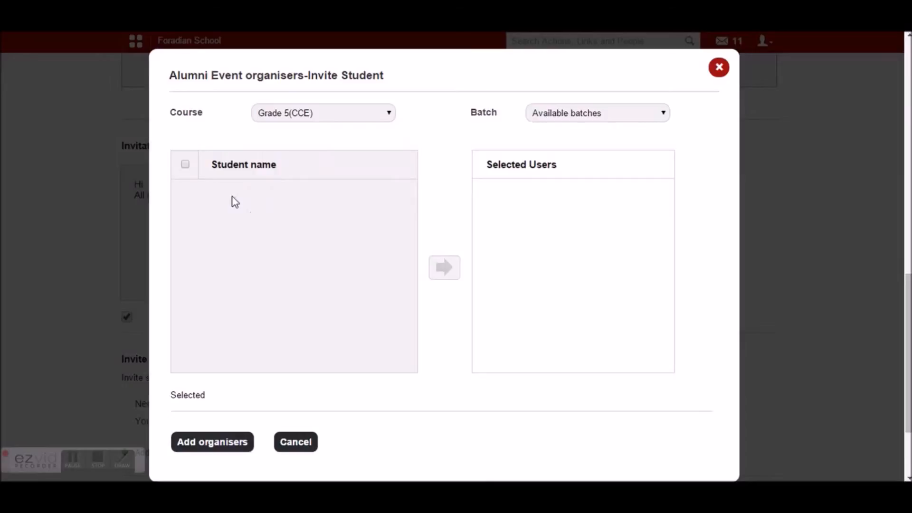
left_click(554, 113)
left_click(534, 138)
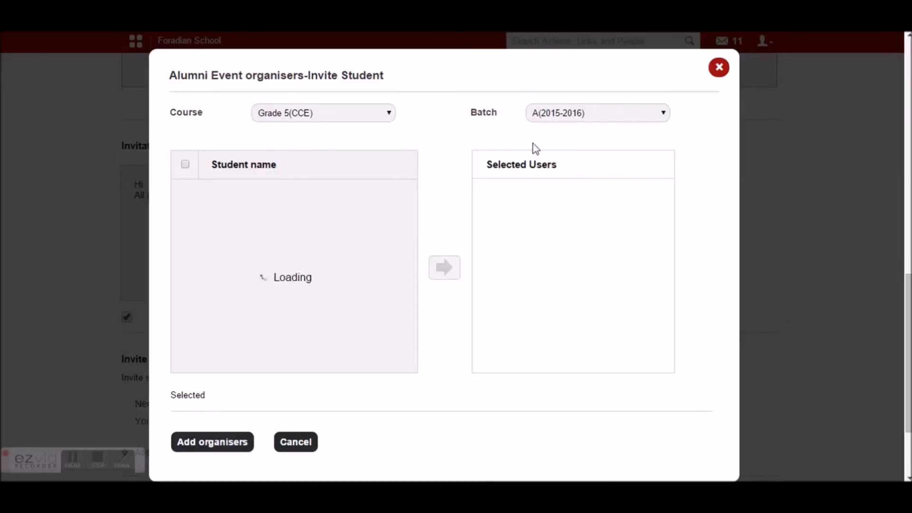
left_click(184, 192)
left_click(185, 219)
left_click(444, 268)
left_click(212, 441)
Step: Check the completed message and organiser list, and send the Event 1 invitations
scroll(352, 370, "down", 5)
scroll(386, 367, "down", 5)
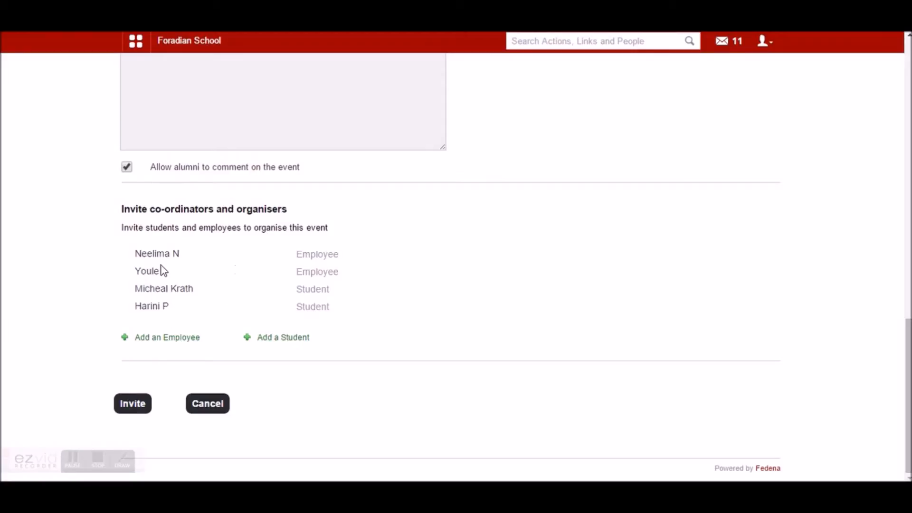
scroll(191, 199, "up", 5)
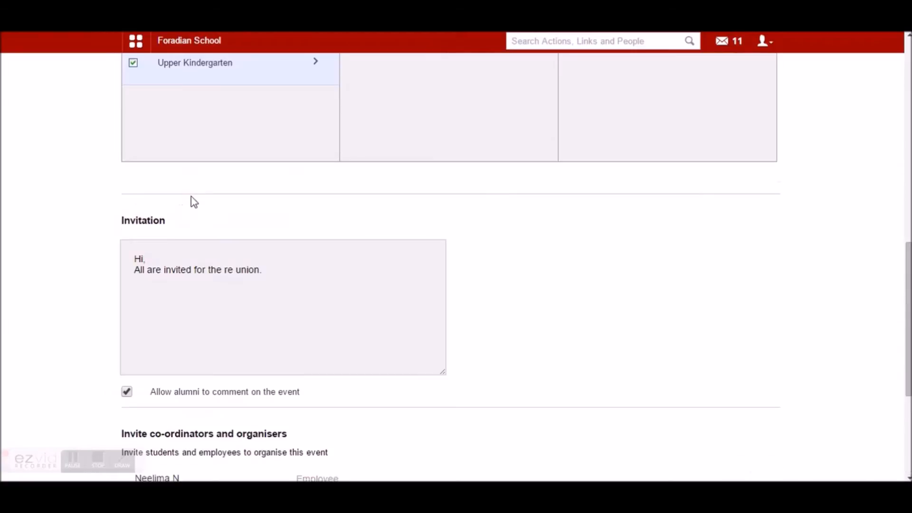
scroll(215, 280, "down", 5)
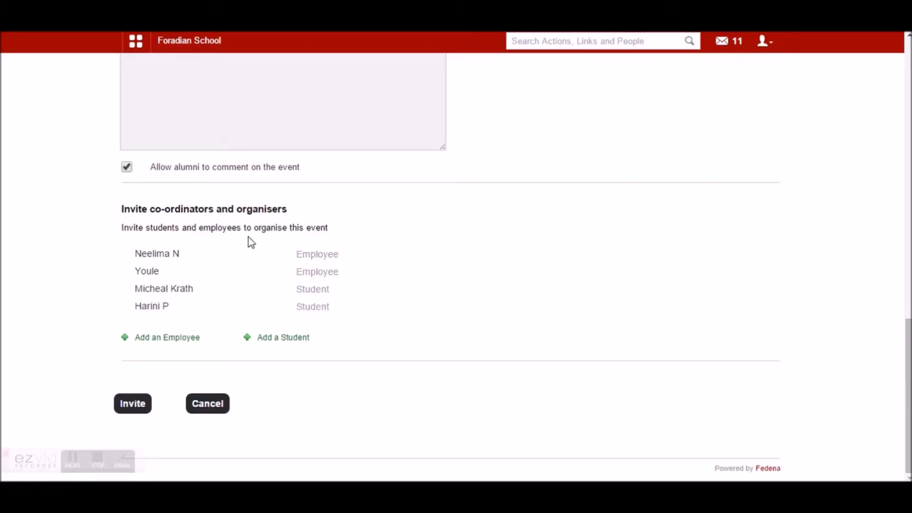
left_click(136, 411)
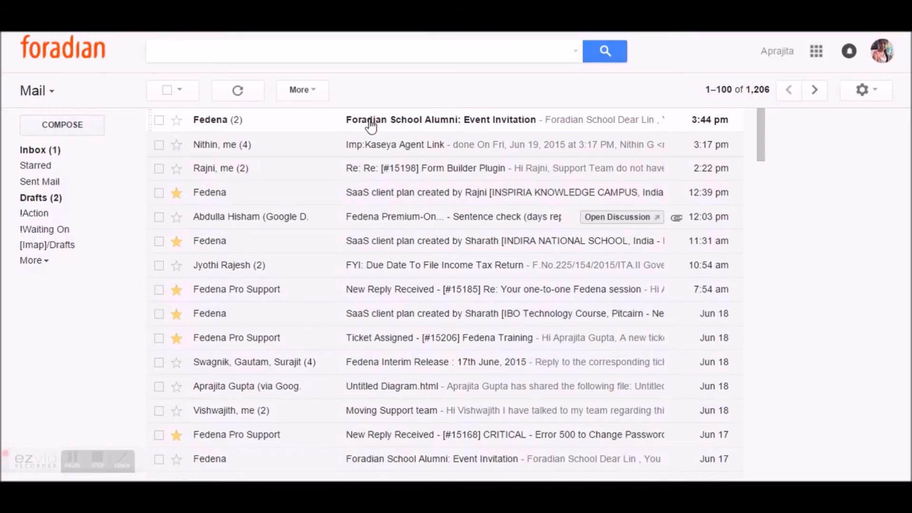
Step: Switch to Gmail, open the Foradian School Alumni event invitation, expand its trimmed content and follow the link to join Event 1
left_click(371, 127)
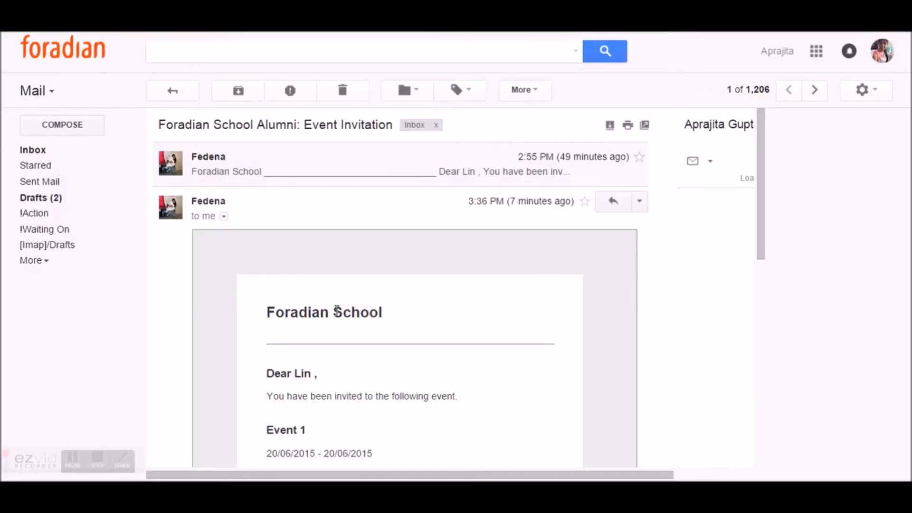
left_click_drag(764, 226, 753, 279)
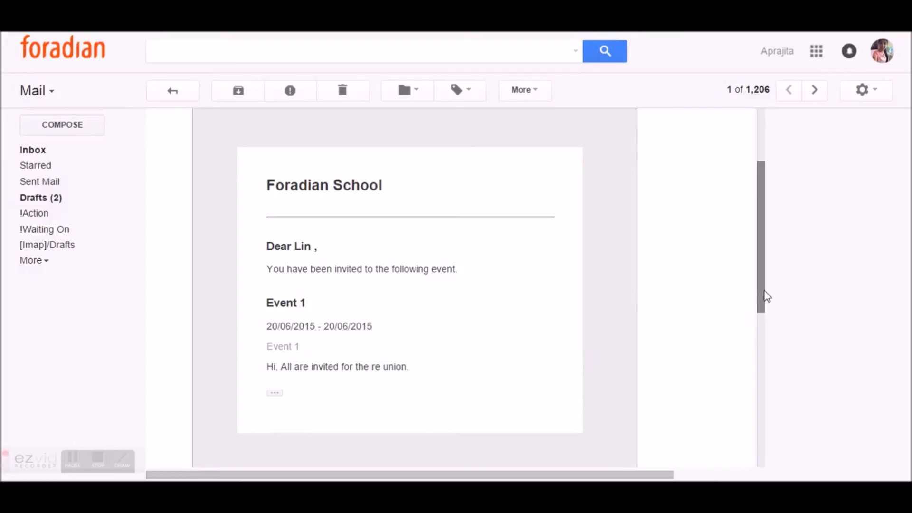
left_click_drag(762, 302, 765, 361)
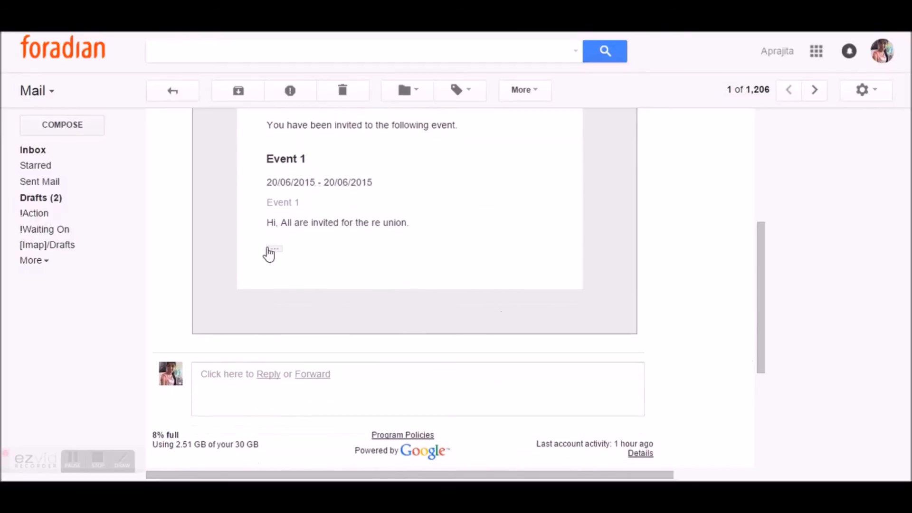
left_click(275, 250)
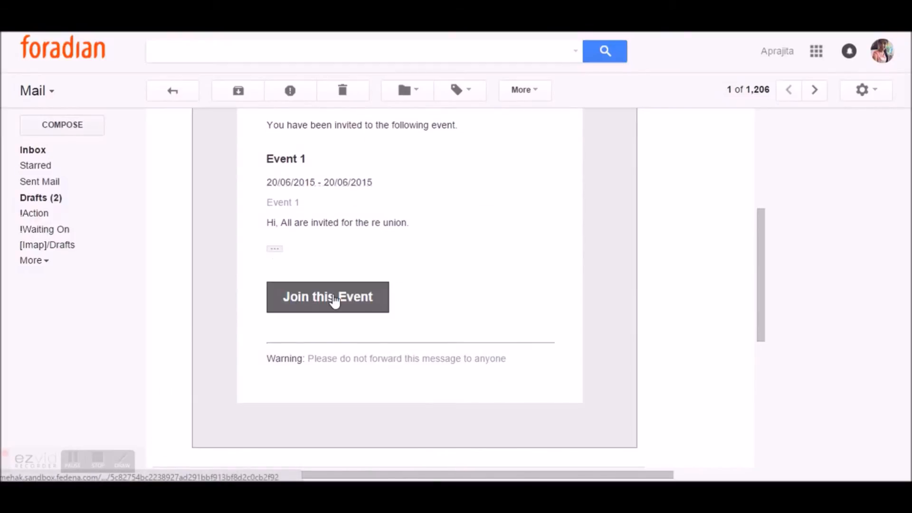
left_click(335, 300)
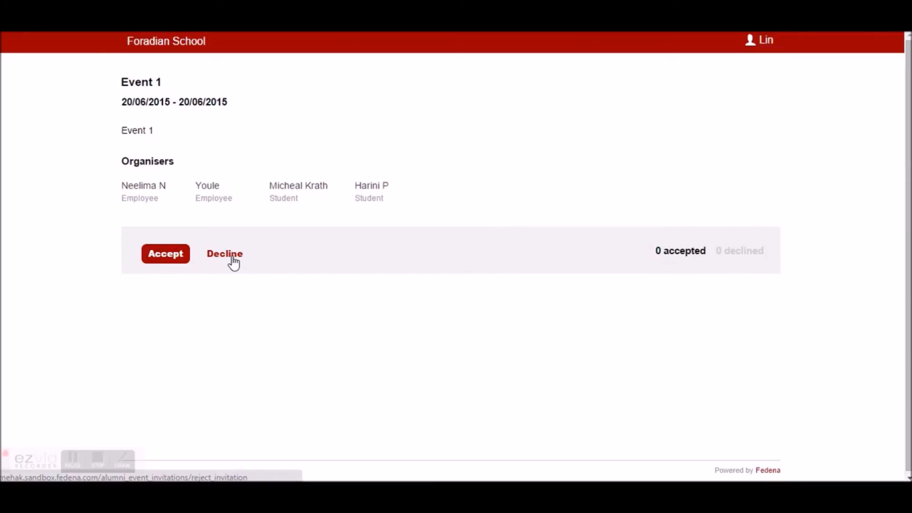
Step: Accept the Event 1 invitation and post the comment "Will be there", signed with the invited alumnus's name
left_click(161, 261)
left_click(194, 376)
scroll(197, 385, "down", 2)
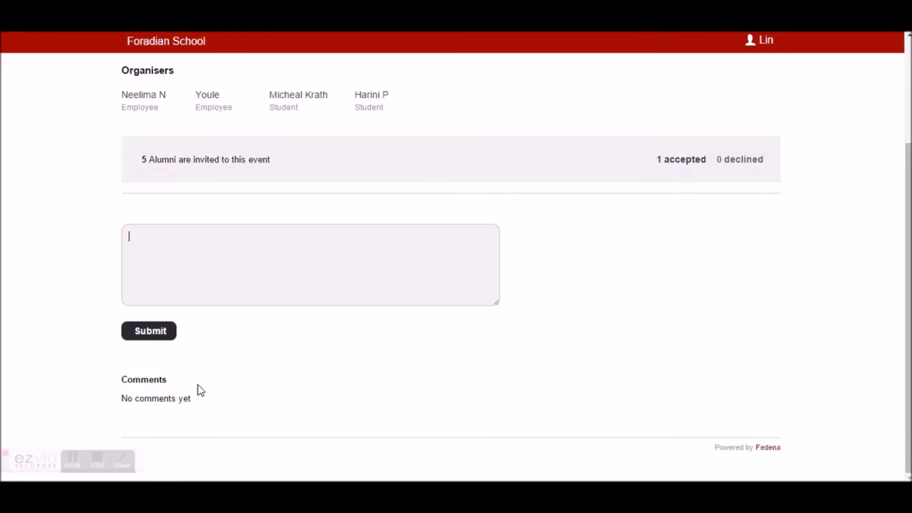
type("Will be there - Lin")
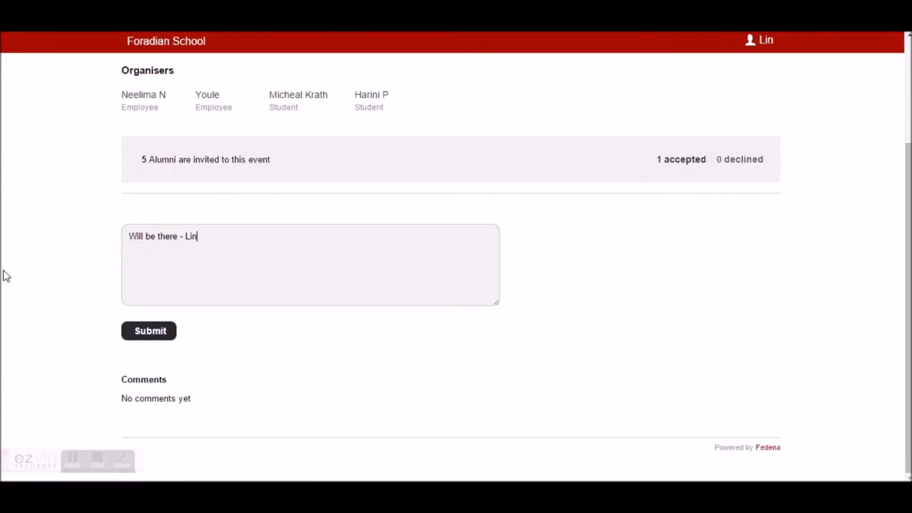
left_click(148, 337)
scroll(158, 424, "down", 2)
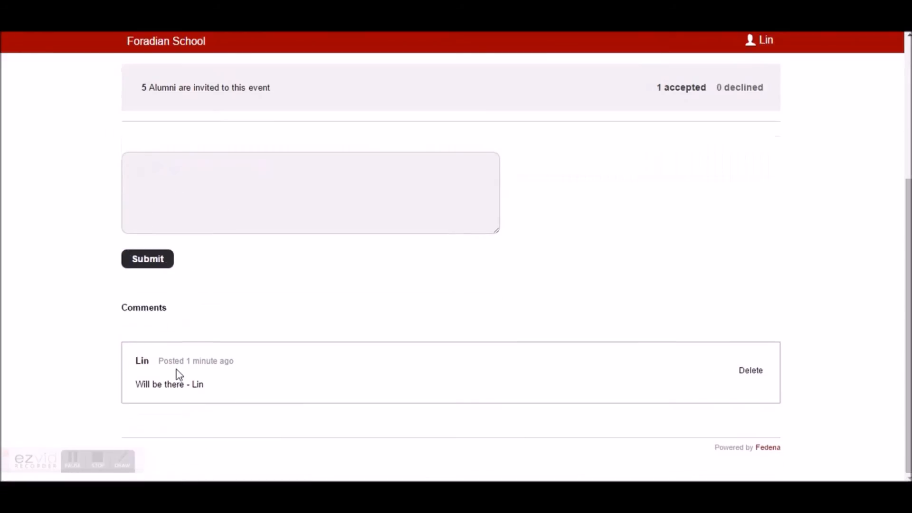
scroll(192, 392, "up", 5)
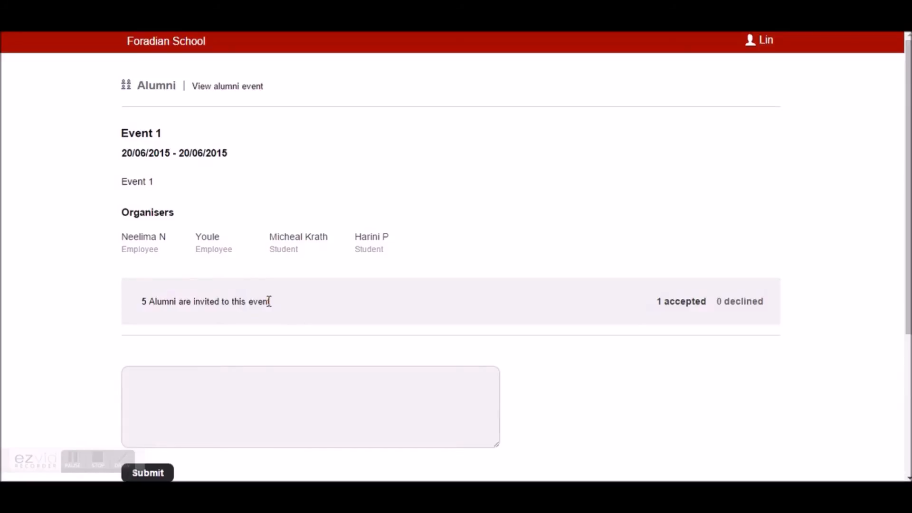
scroll(269, 301, "down", 3)
scroll(190, 211, "up", 3)
scroll(268, 268, "down", 3)
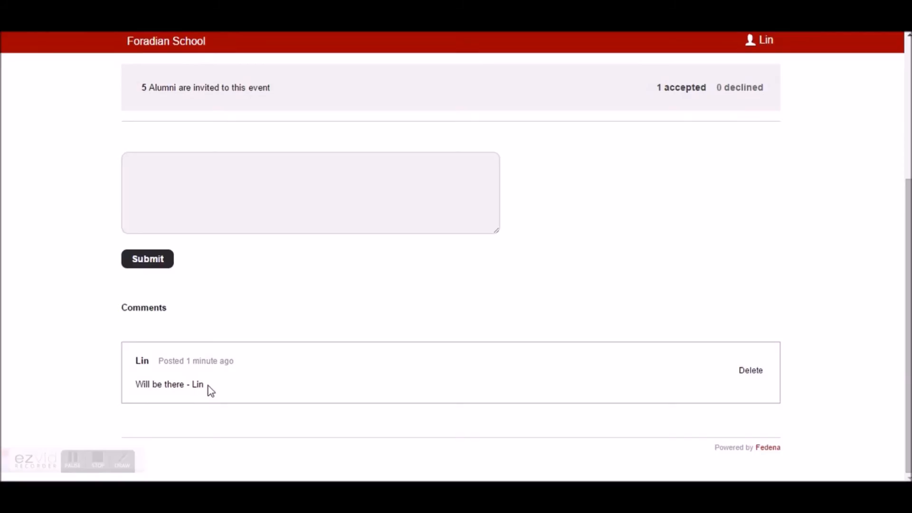
scroll(208, 386, "up", 5)
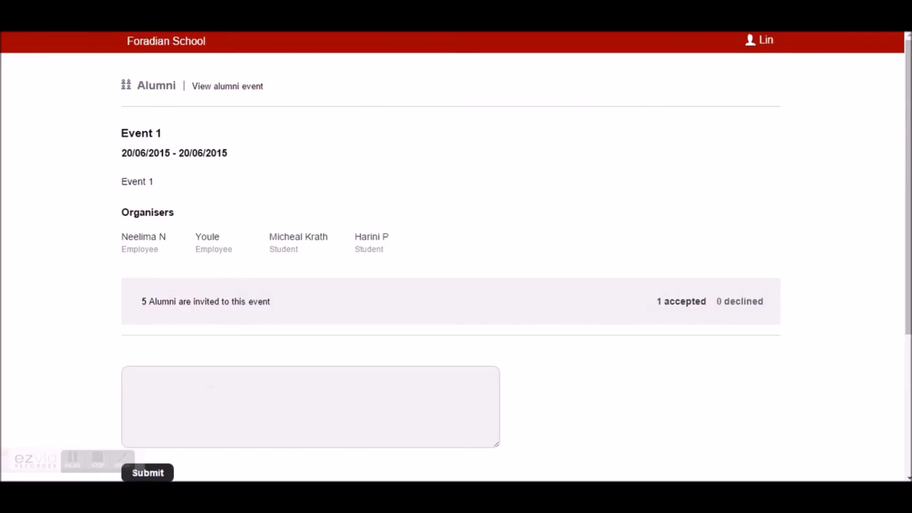
Step: Return to the Foradian School login page and log in as admin to view the alumni event invitations
left_click(95, 9)
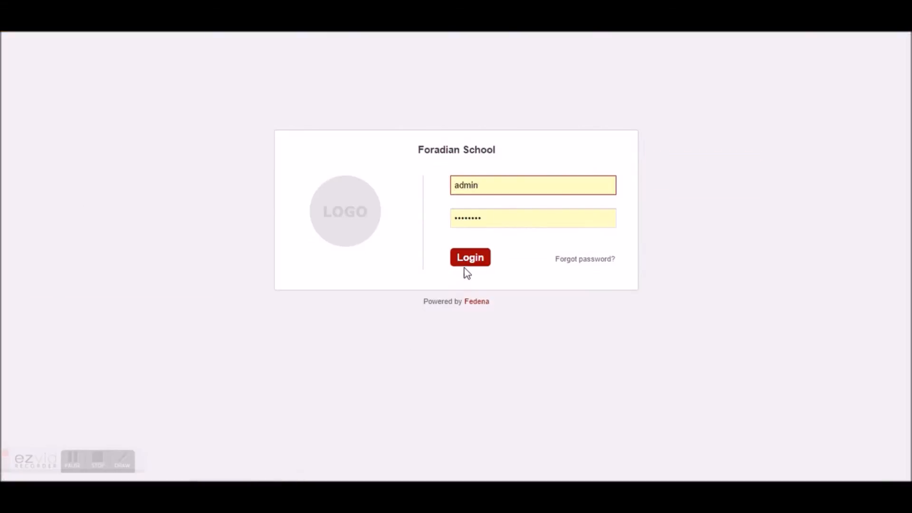
left_click(465, 265)
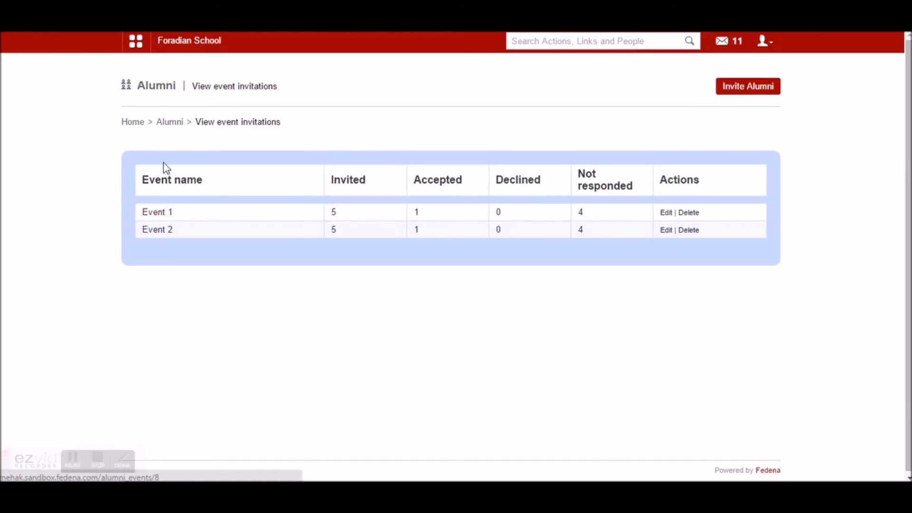
Step: Open the school calendar for June 2015 and check the event marked on Saturday the 20th
left_click(135, 41)
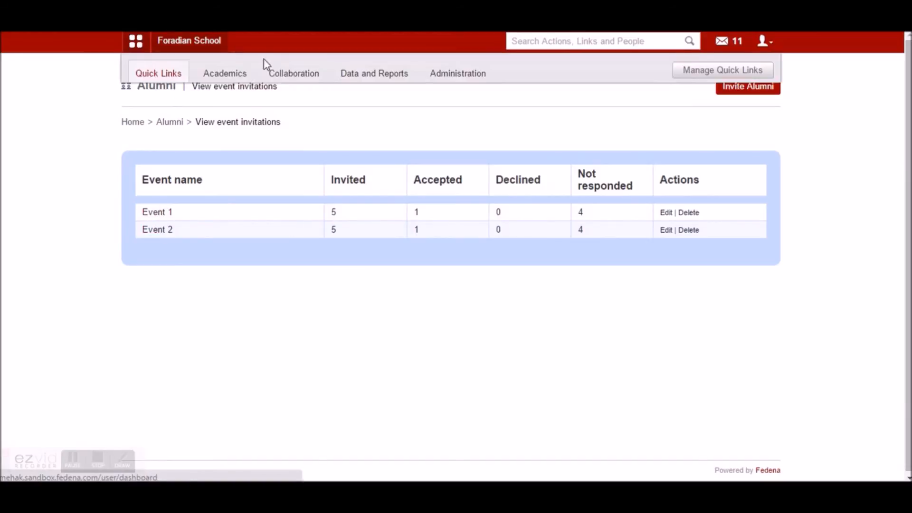
left_click(270, 75)
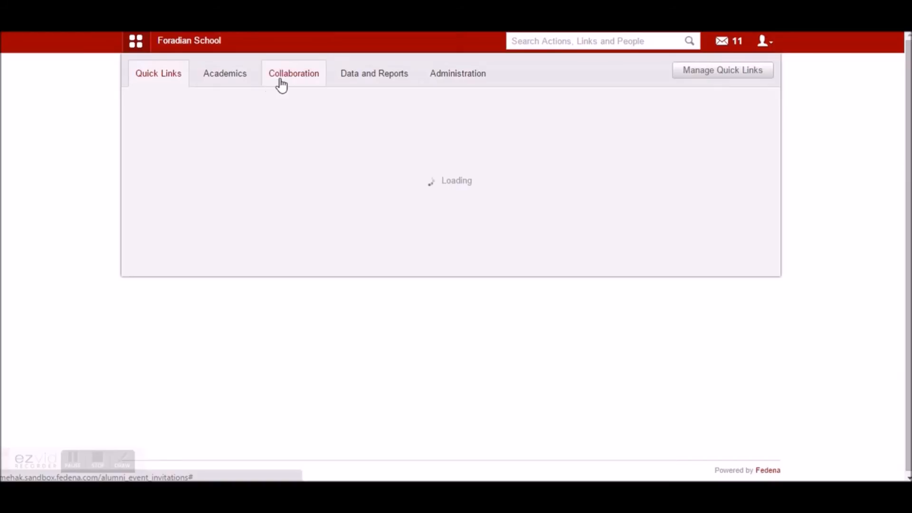
left_click(236, 79)
left_click(494, 123)
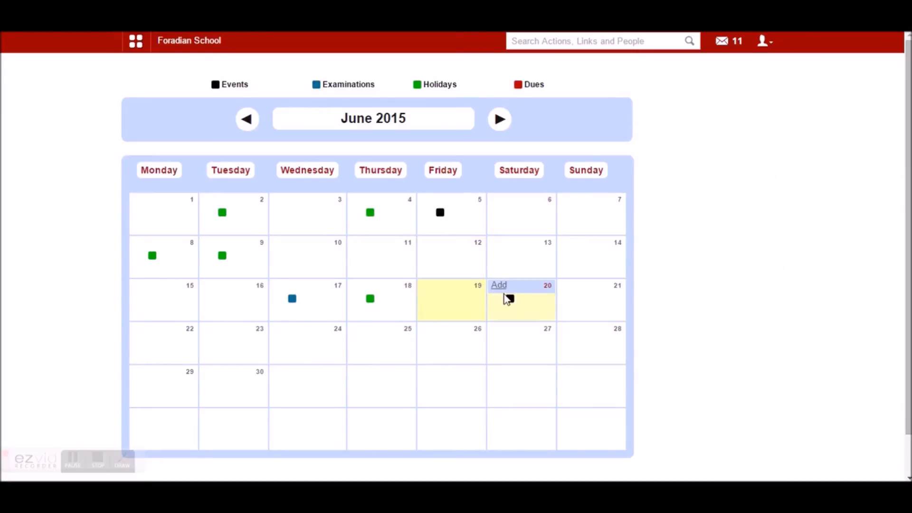
left_click(508, 304)
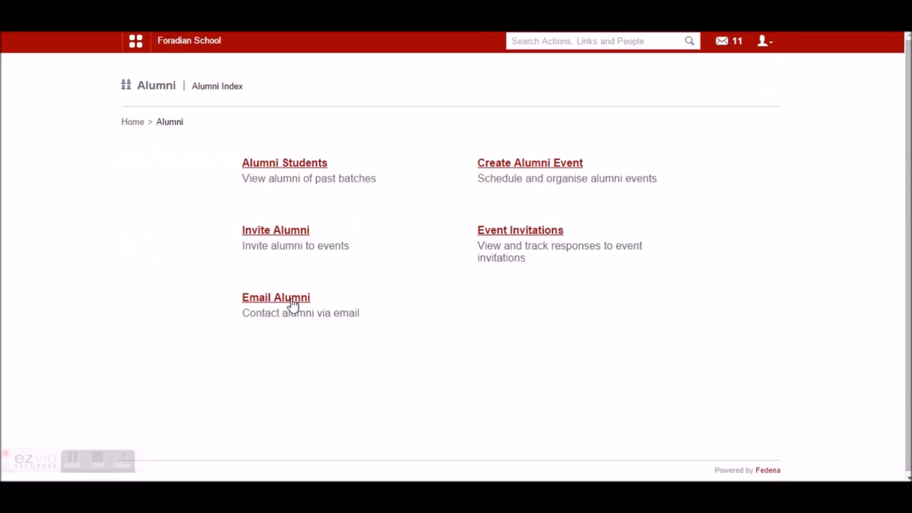
Step: Start an email to alumni and select batch B 2015 of Upper Kindergarten, completion year 2016, as recipients
left_click(291, 301)
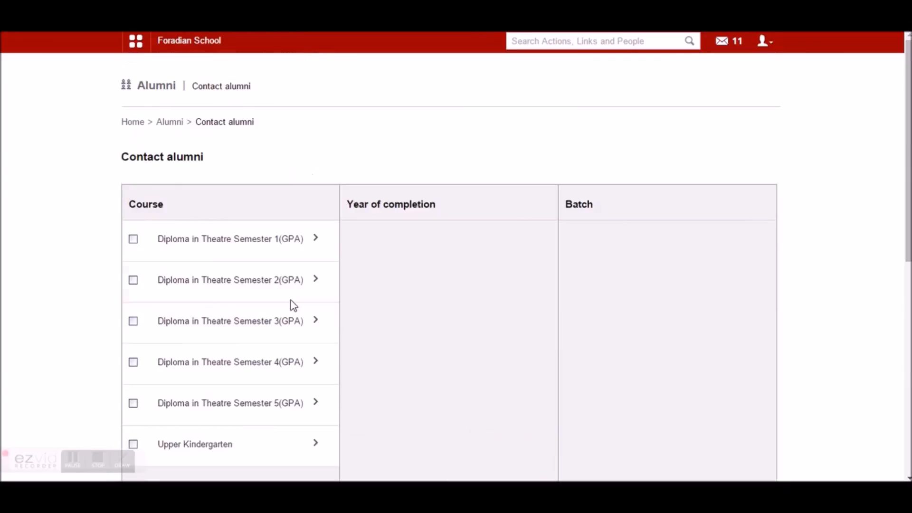
left_click(206, 442)
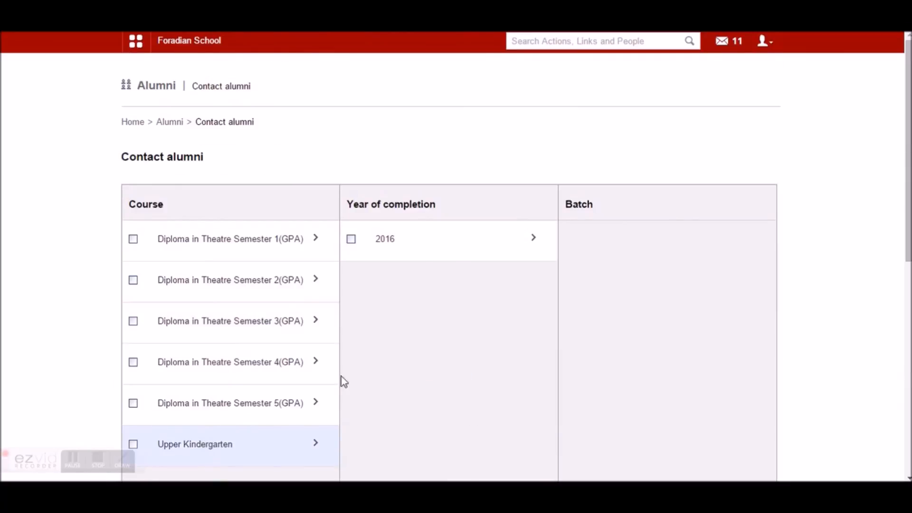
left_click(397, 239)
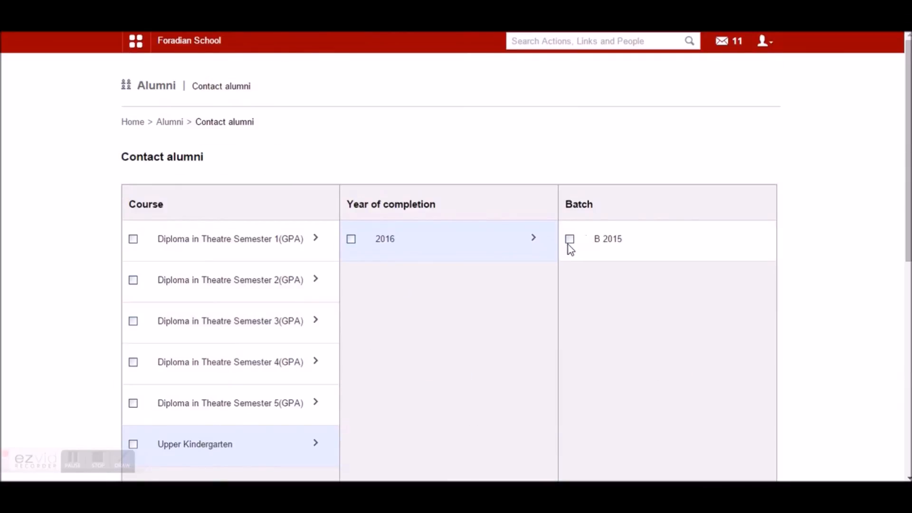
left_click(569, 239)
Step: Write the alumni email with subject "Hi" and message "Hello, Pls respond to alumni invitation", and send it
left_click_drag(907, 190, 871, 376)
left_click(308, 236)
type("Hi")
left_click(301, 262)
type("Hello, Pls respond to alumni invitation")
left_click(162, 435)
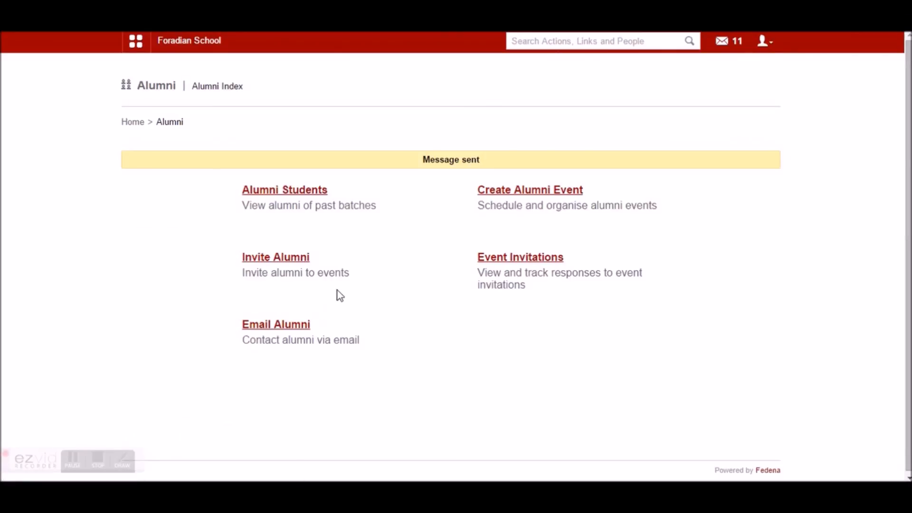